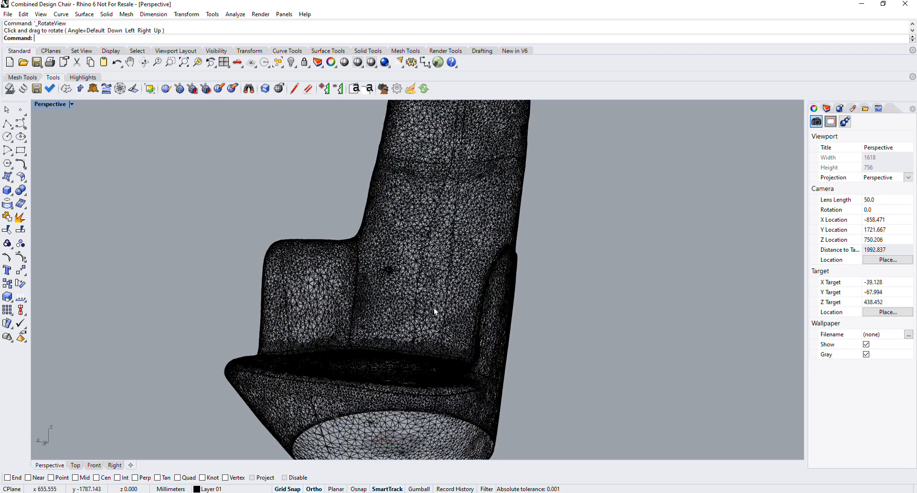
# Explode the whole chair mesh into its separate panel meshes.
pyautogui.scroll(-4, 486, 303)
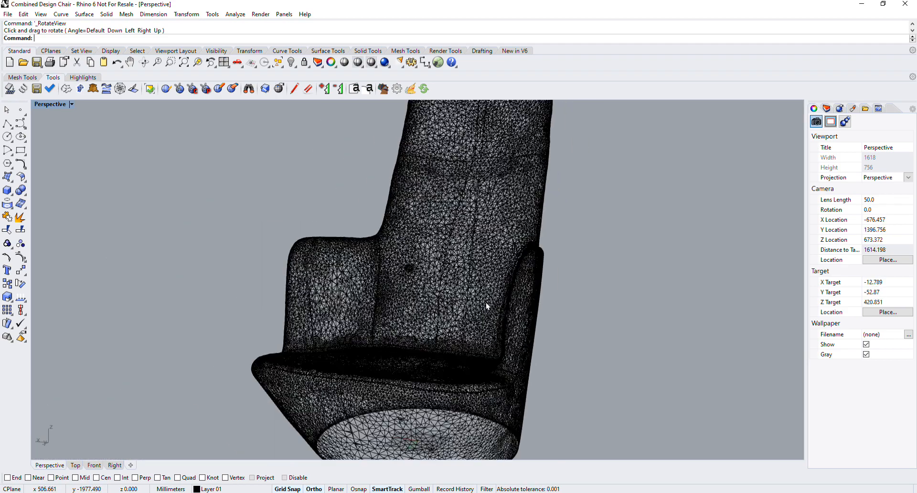
pyautogui.scroll(-3, 508, 362)
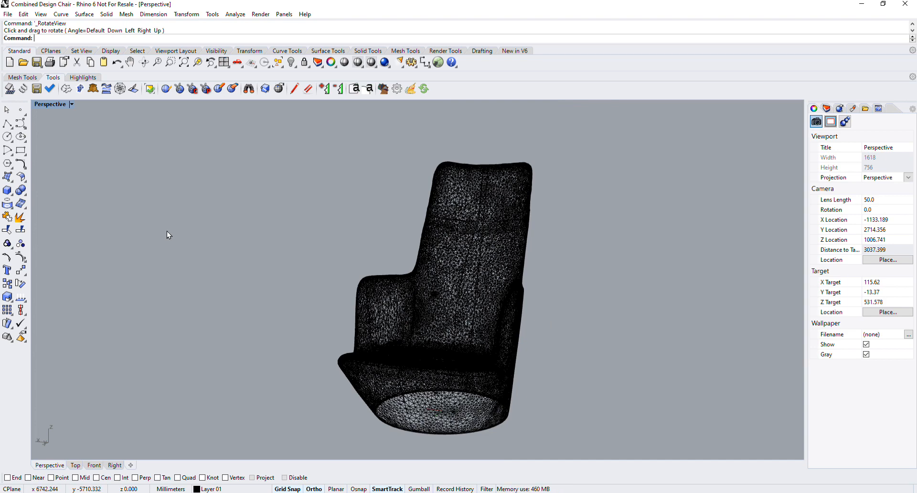
pyautogui.click(20, 216)
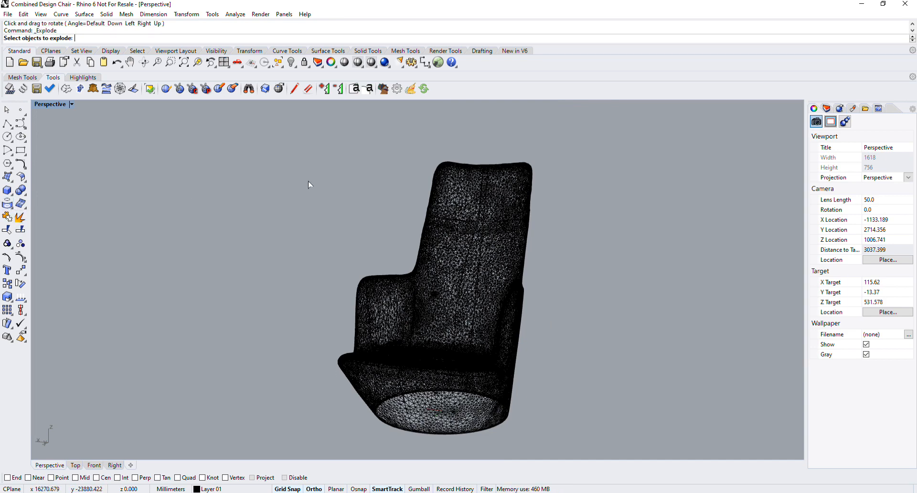
pyautogui.moveTo(264, 128); pyautogui.dragTo(578, 447)
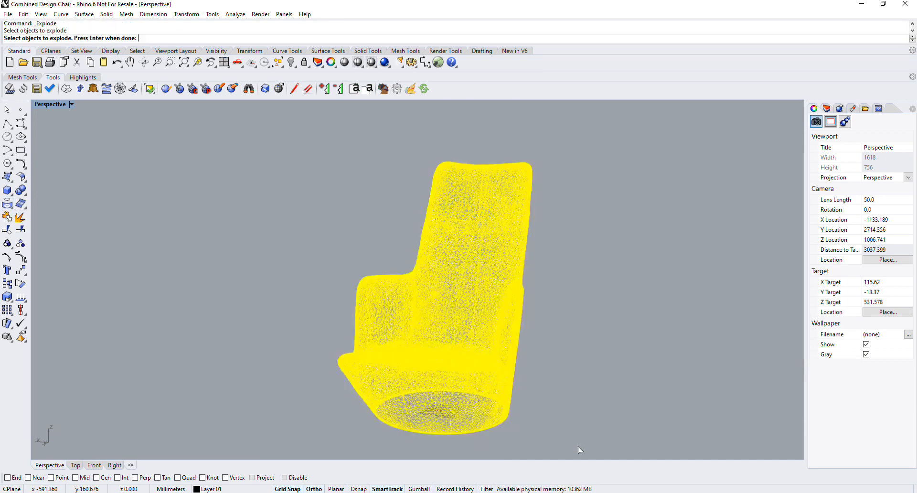
pyautogui.press('Return')
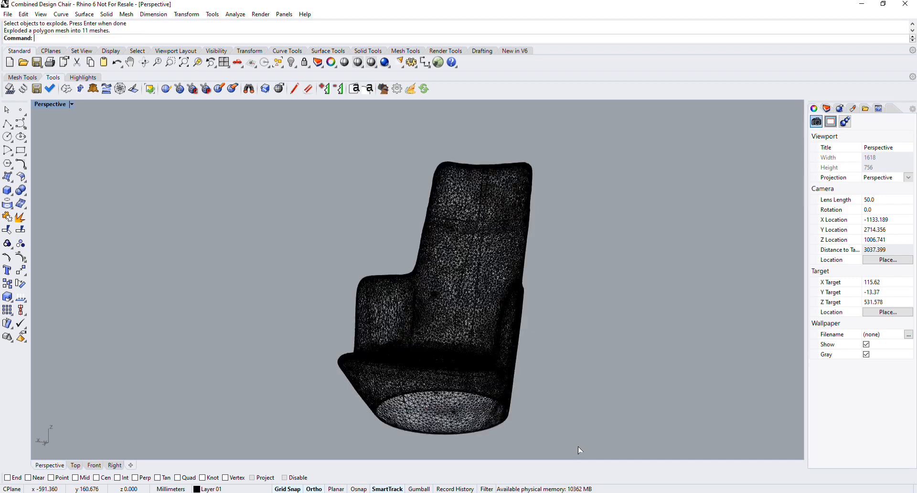
# Examine the exploded chair's individual mesh pieces on the backrest, armrests and base from both sides.
pyautogui.click(500, 267)
pyautogui.click(501, 196)
pyautogui.click(472, 194)
pyautogui.click(449, 265)
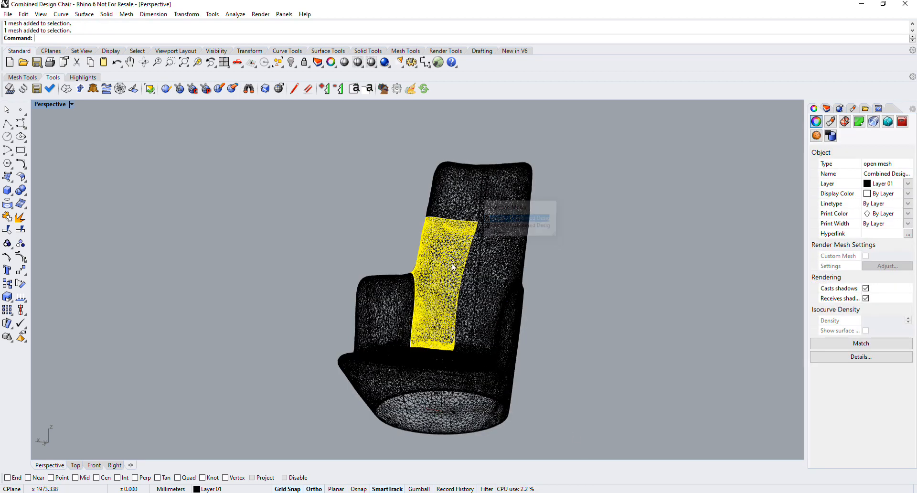
pyautogui.click(421, 376)
pyautogui.click(437, 394)
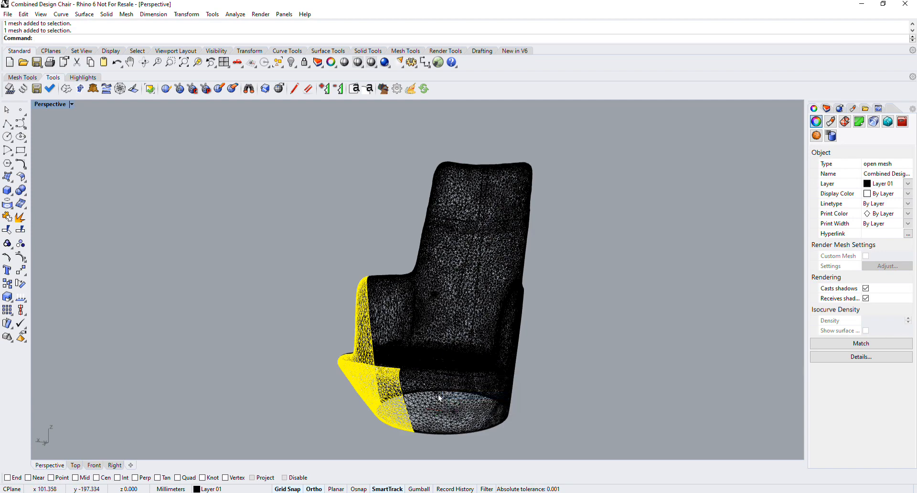
pyautogui.click(586, 363)
pyautogui.moveTo(586, 363); pyautogui.dragTo(382, 343, button='right')
pyautogui.click(381, 343)
pyautogui.click(403, 315)
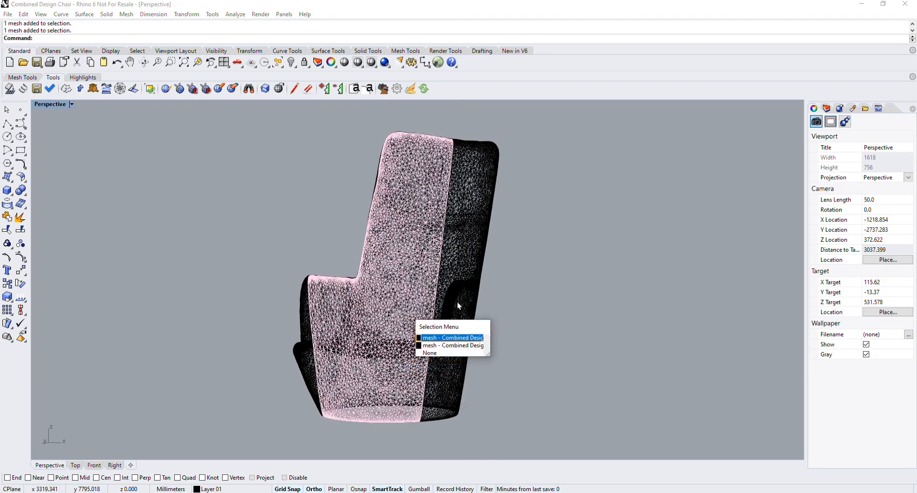
pyautogui.click(456, 301)
pyautogui.click(459, 287)
pyautogui.click(473, 232)
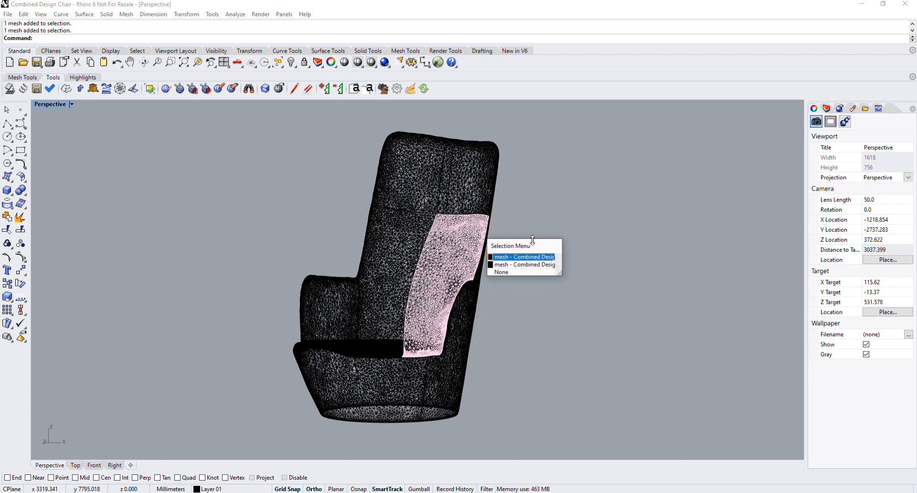
pyautogui.click(485, 199)
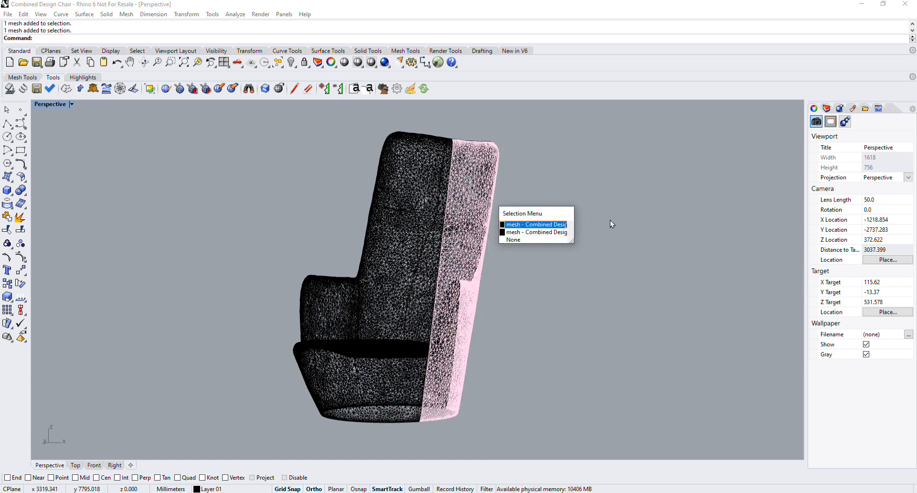
pyautogui.click(588, 234)
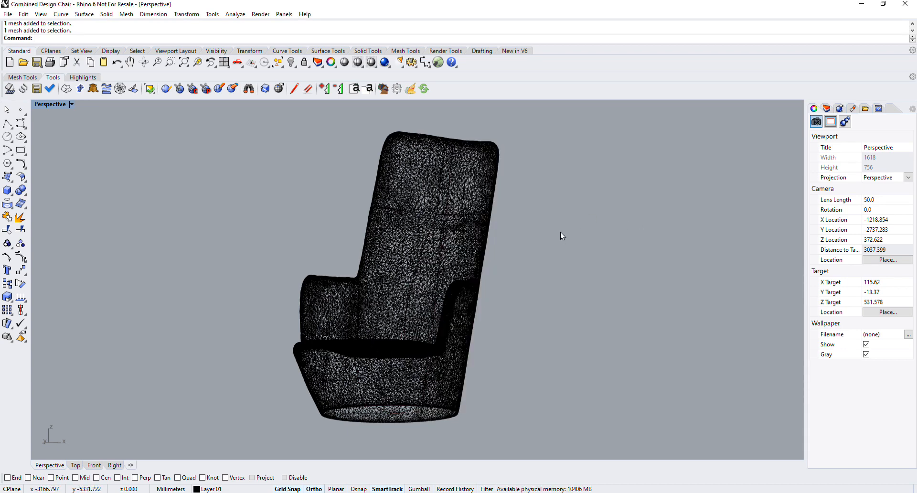
pyautogui.rightClick(561, 232)
pyautogui.click(585, 209)
pyautogui.scroll(2, 589, 215)
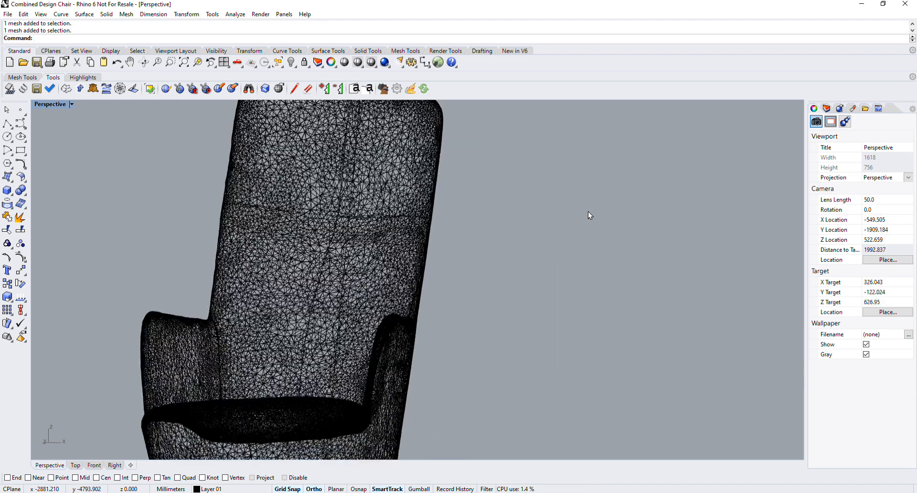
pyautogui.scroll(-2, 587, 213)
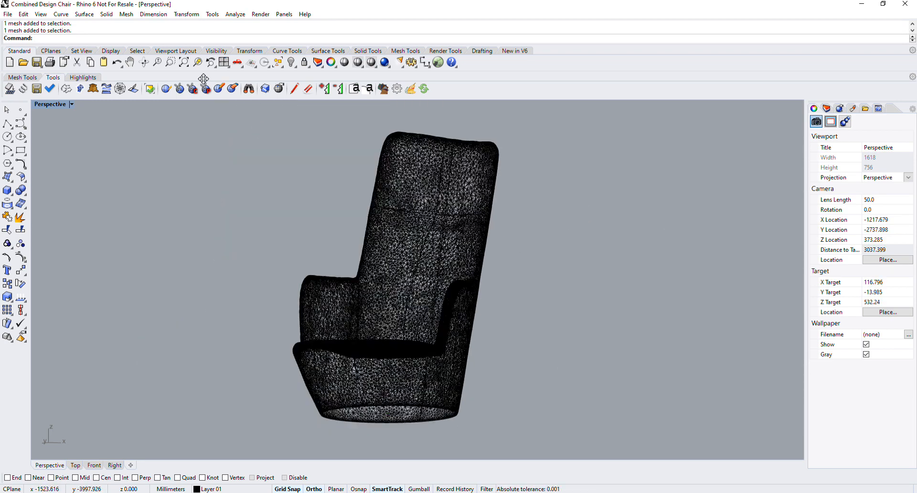
# Run WeldVertices on all vertices of the chair meshes with the chair seen from the front.
pyautogui.click(144, 62)
pyautogui.moveTo(243, 268); pyautogui.dragTo(202, 261)
pyautogui.press('Return')
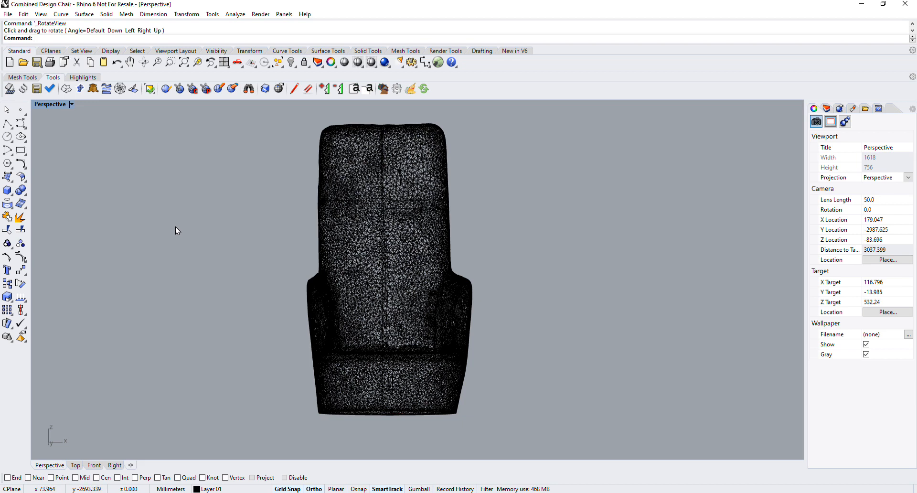
pyautogui.write('WeldVert')
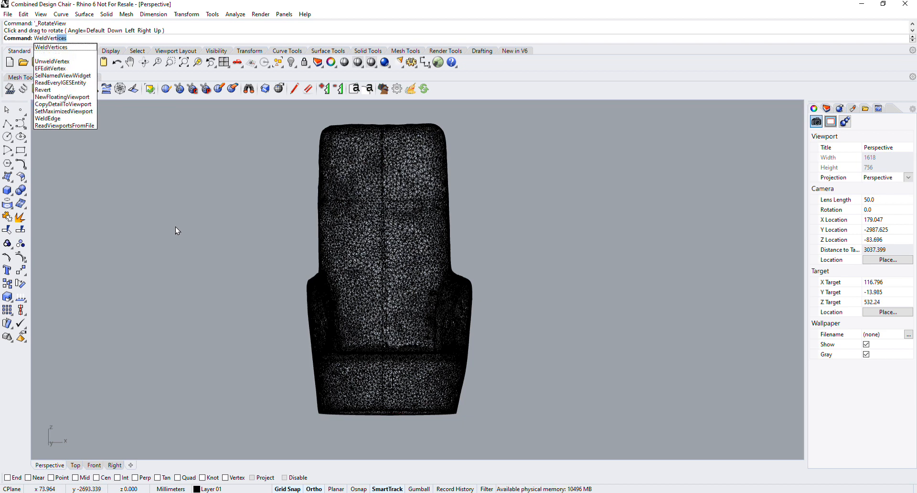
pyautogui.write('ic')
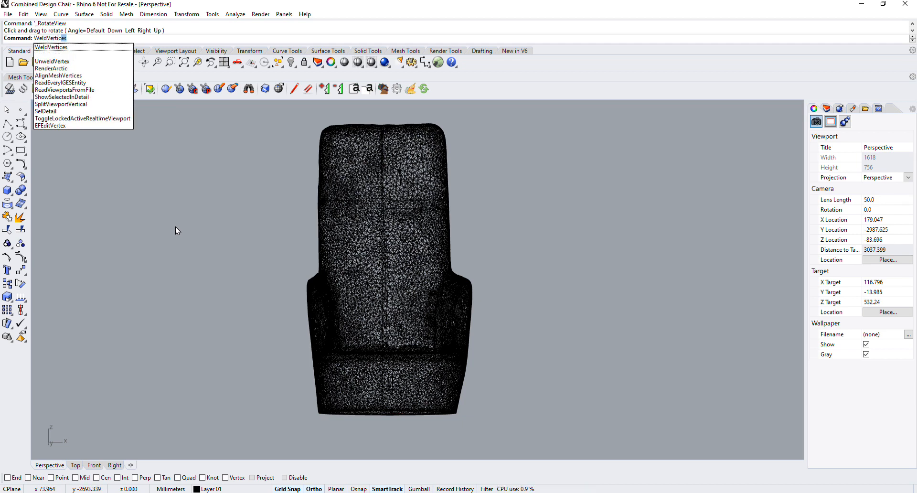
pyautogui.press('Return')
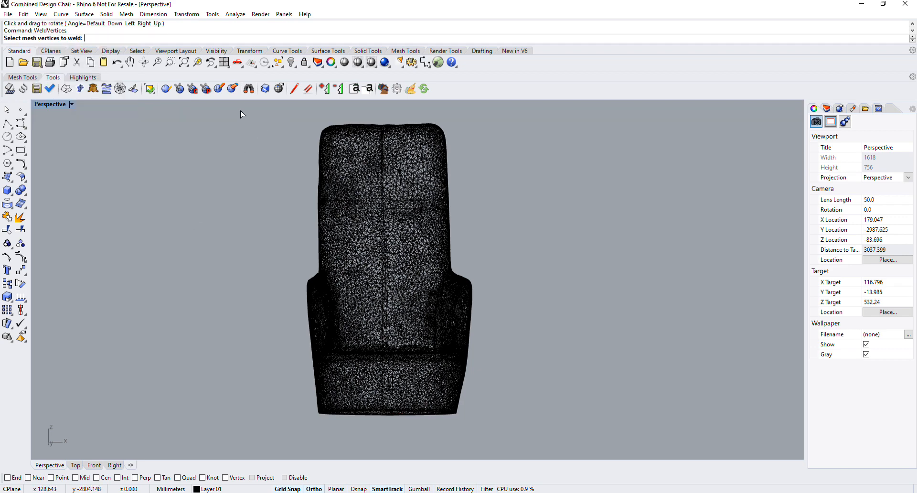
pyautogui.moveTo(240, 110); pyautogui.dragTo(519, 443)
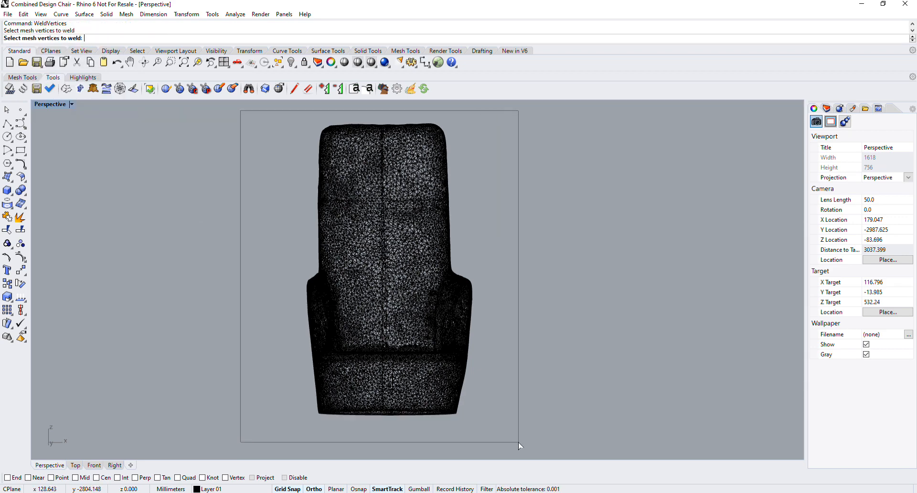
pyautogui.press('Return')
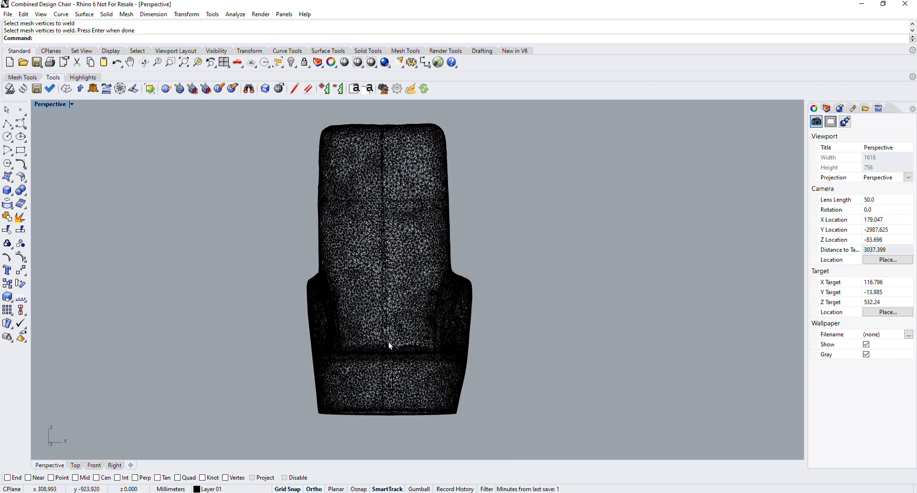
# Adaptively remesh all the chair meshes with the default tolerances, continuing despite the high estimated vertex count.
pyautogui.click(28, 79)
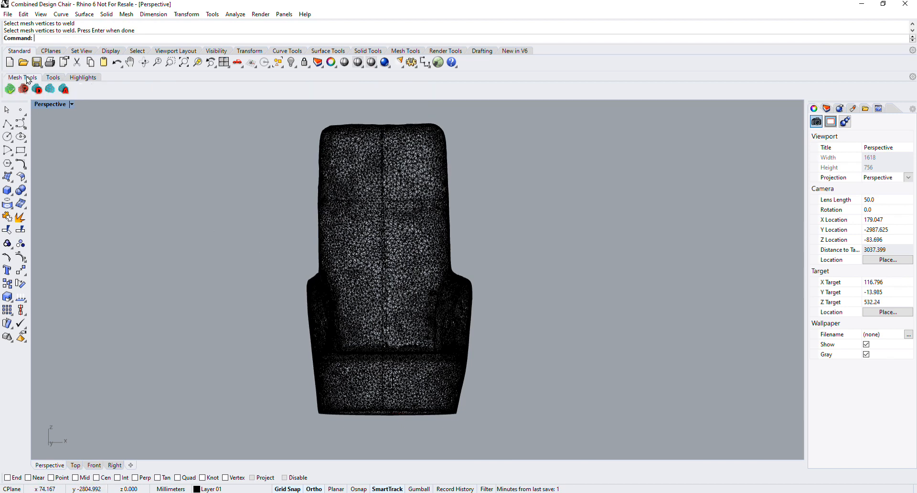
pyautogui.click(64, 90)
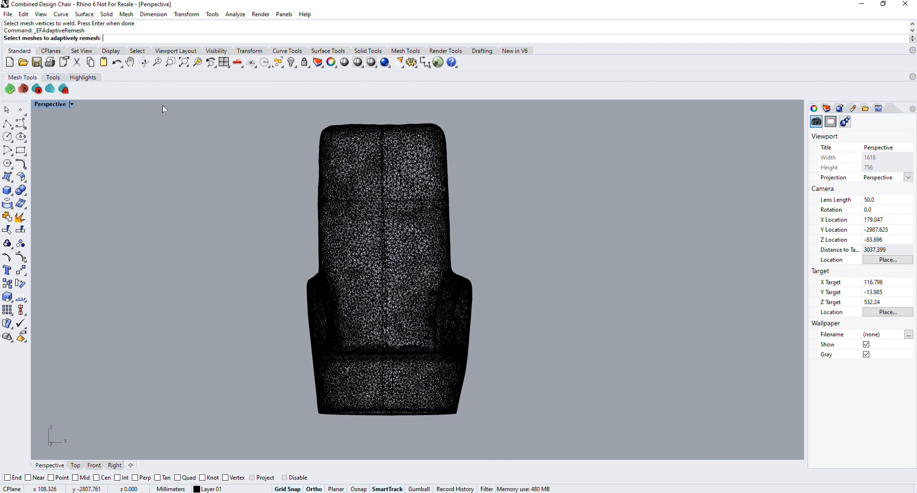
pyautogui.moveTo(162, 105); pyautogui.dragTo(572, 461)
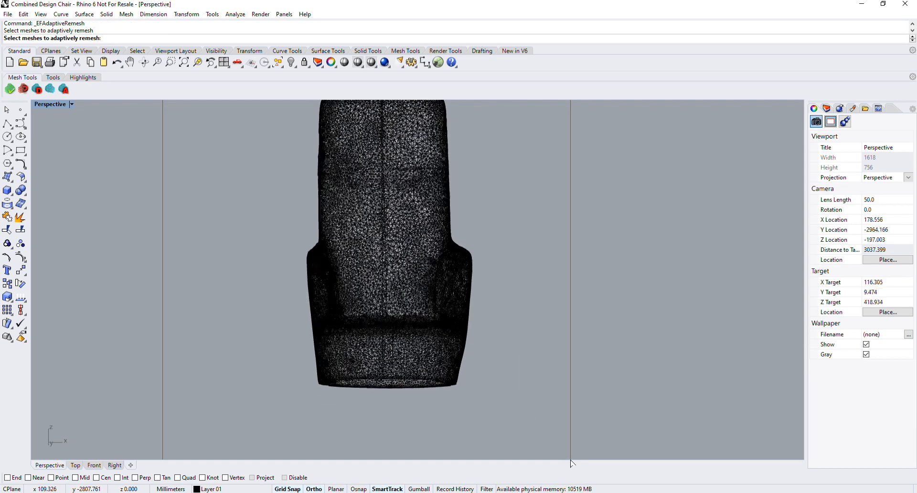
pyautogui.press('Return')
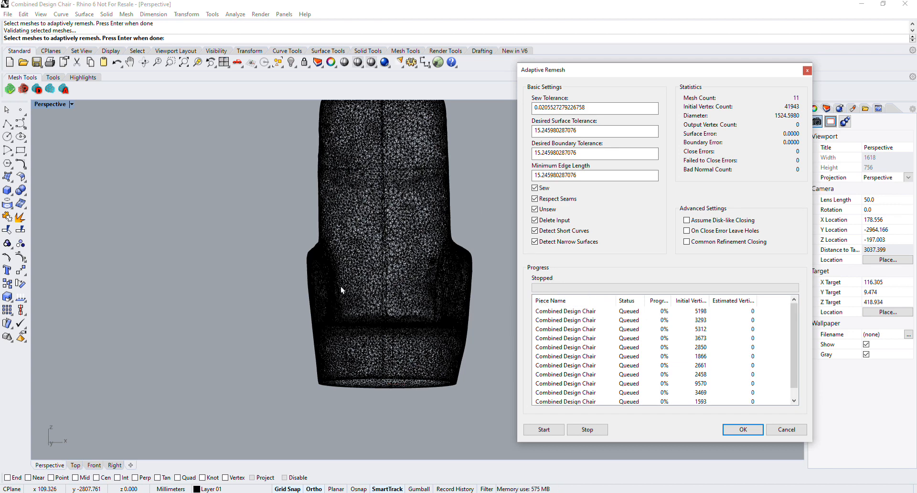
pyautogui.click(543, 430)
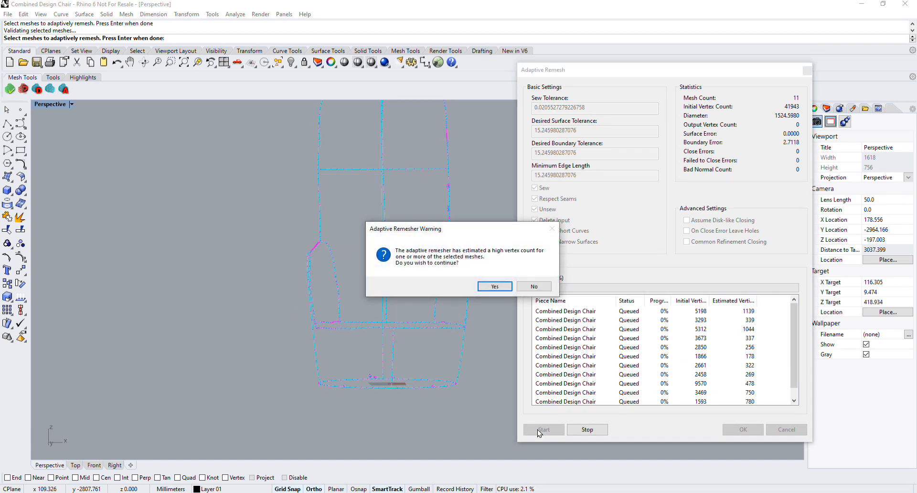
pyautogui.press('Return')
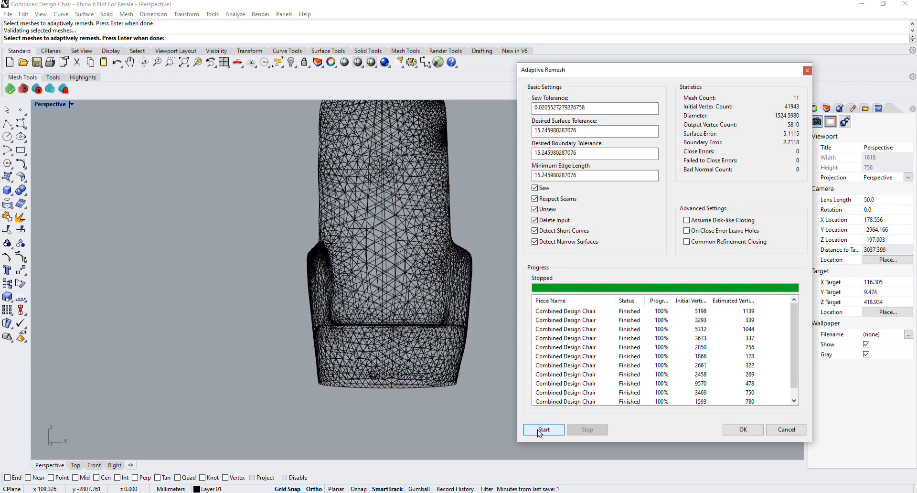
pyautogui.click(730, 426)
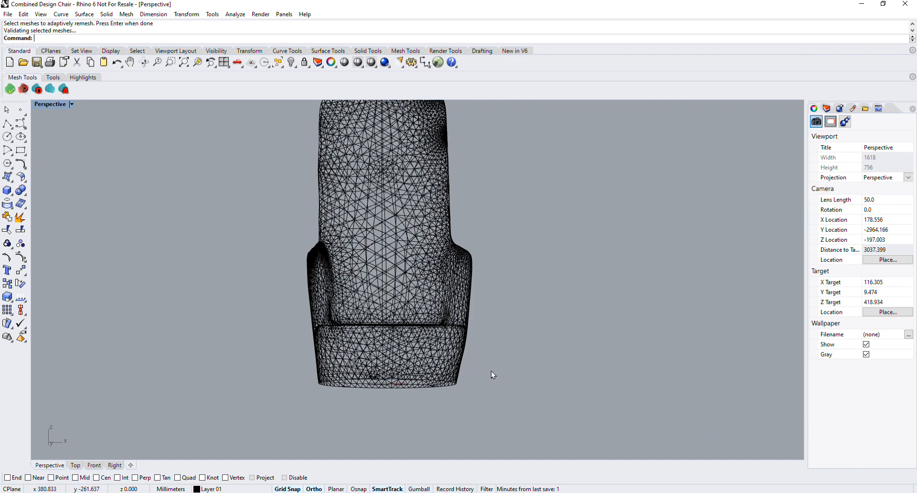
# Flatten all the remeshed chair panels into 2D patterns with UseSourceCenterForOrientation set to No.
pyautogui.click(183, 62)
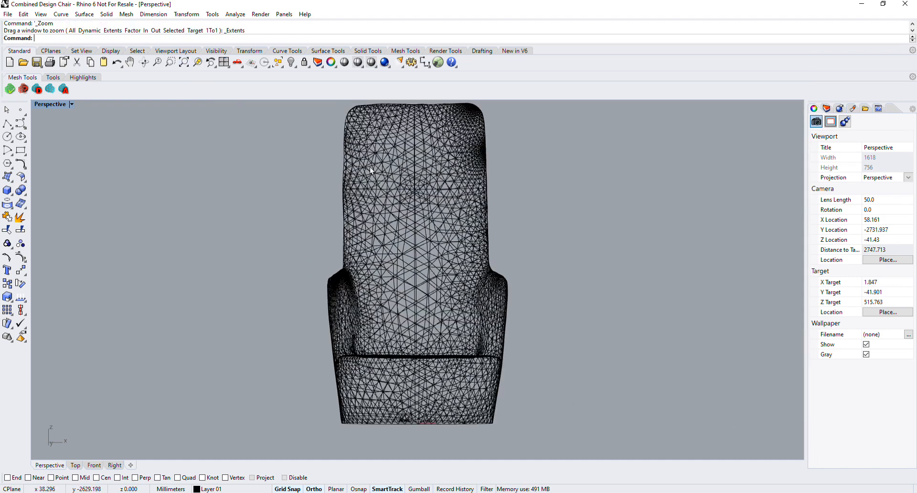
pyautogui.click(396, 177)
pyautogui.click(445, 175)
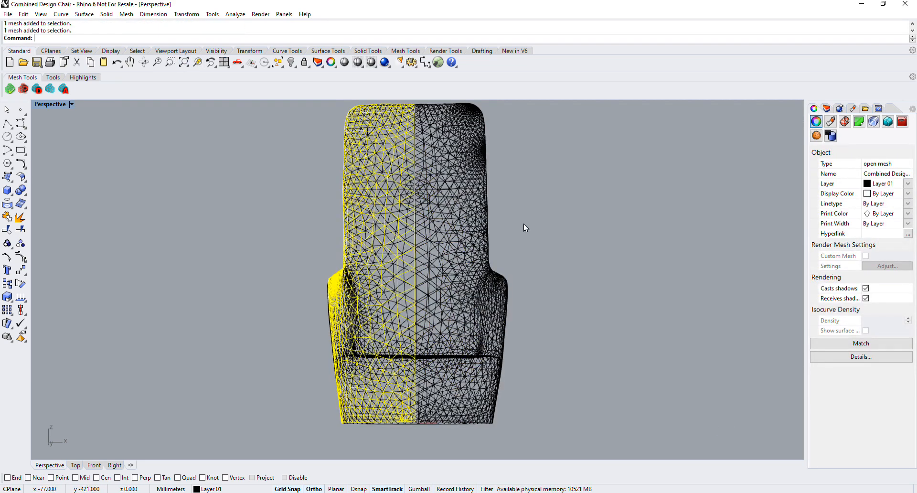
pyautogui.scroll(-1, 578, 221)
pyautogui.click(592, 221)
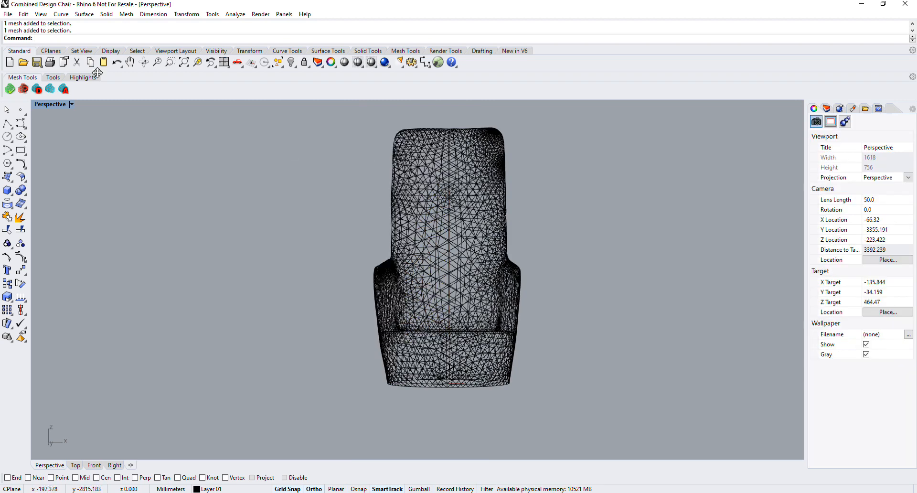
pyautogui.click(52, 78)
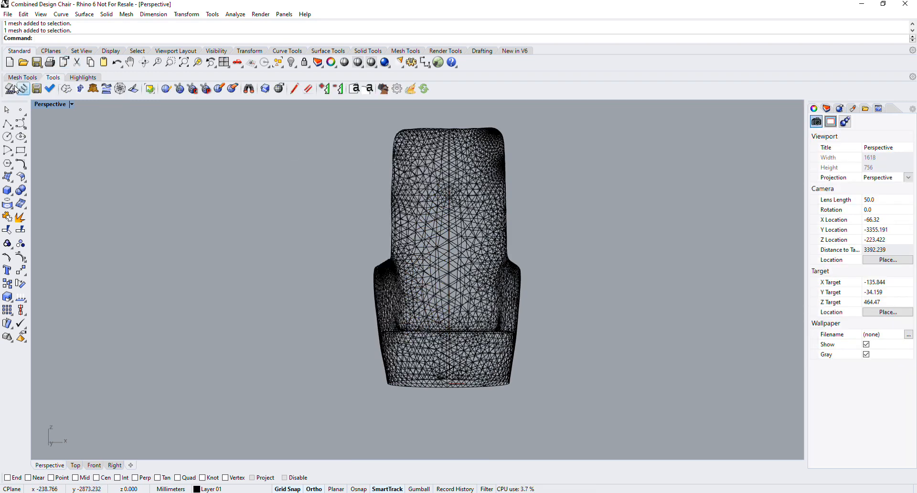
pyautogui.click(11, 89)
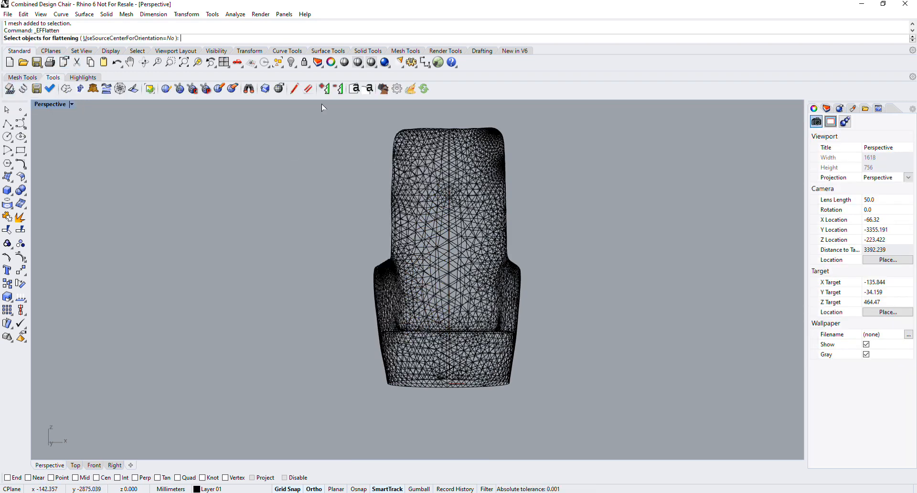
pyautogui.moveTo(322, 104); pyautogui.dragTo(577, 426)
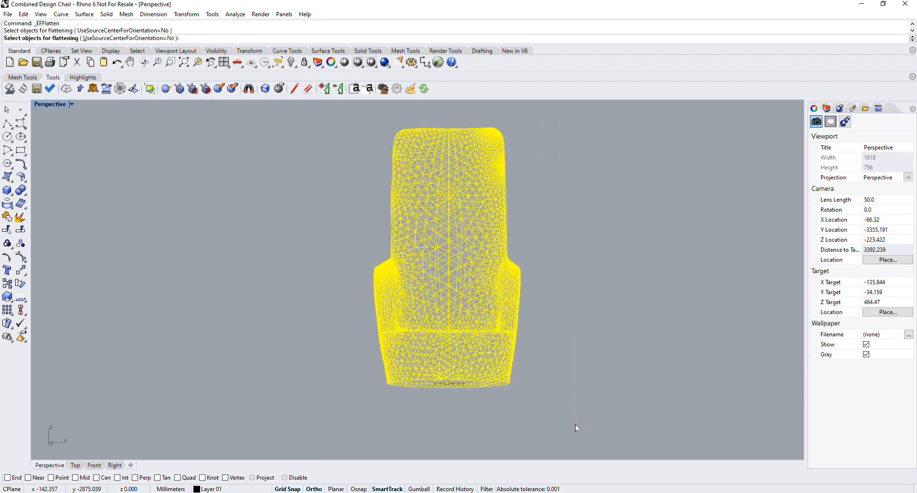
pyautogui.press('Return')
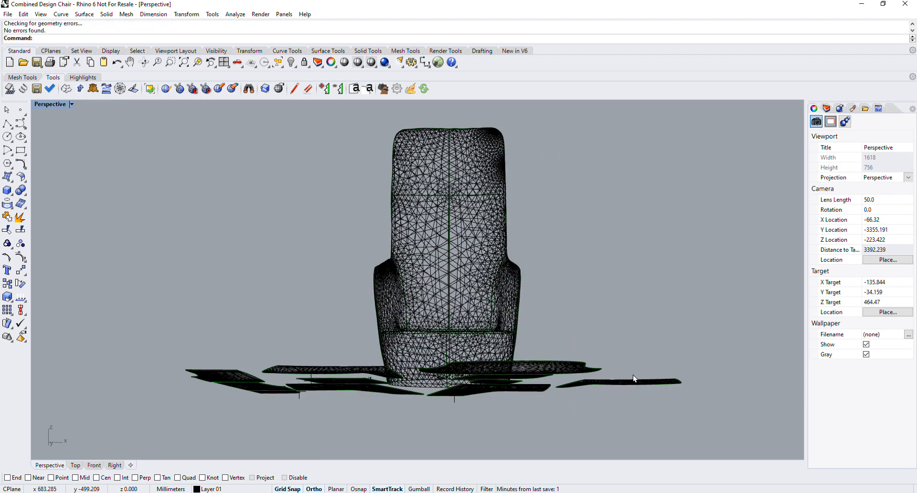
# Make ExactFlat Pattern the current layer and hide Layer 01 and ExactFlat Model.
pyautogui.click(827, 109)
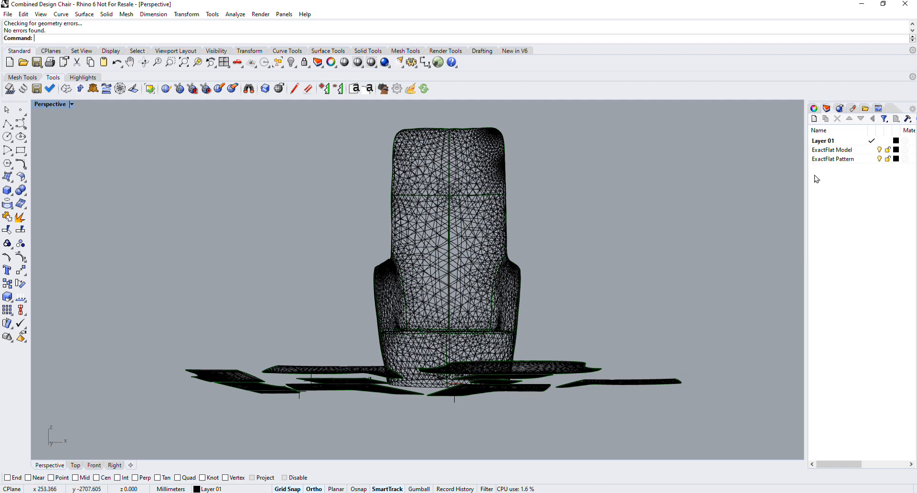
pyautogui.click(867, 160)
pyautogui.click(872, 150)
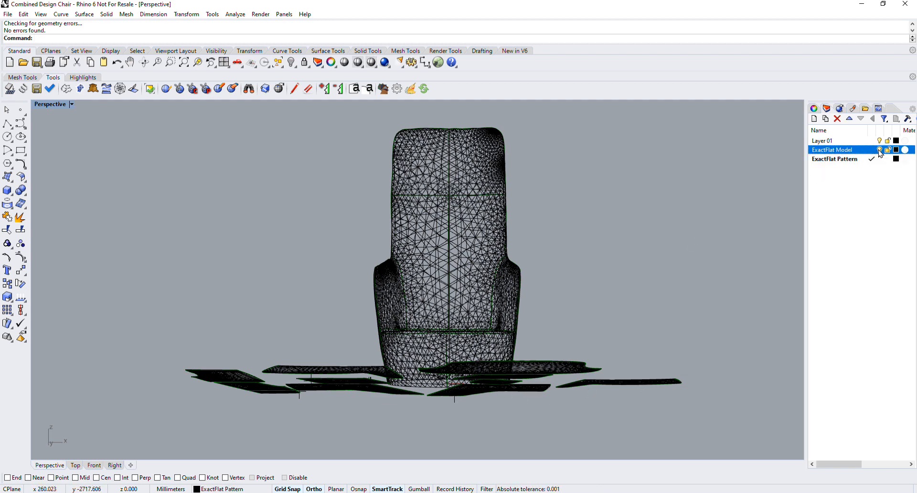
pyautogui.click(872, 141)
pyautogui.click(879, 150)
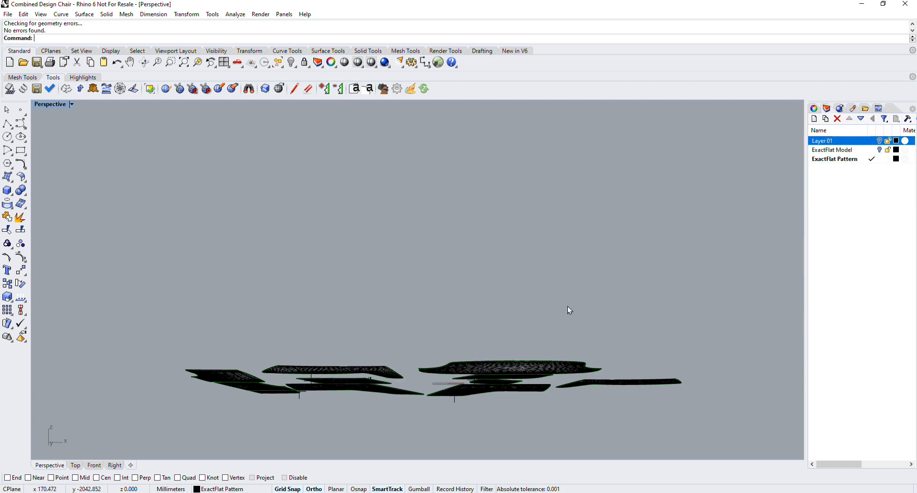
# In a maximised Top view, spread the upper pattern pieces apart by moving the small square, the notched strip and both tall backrest panels.
pyautogui.doubleClick(49, 105)
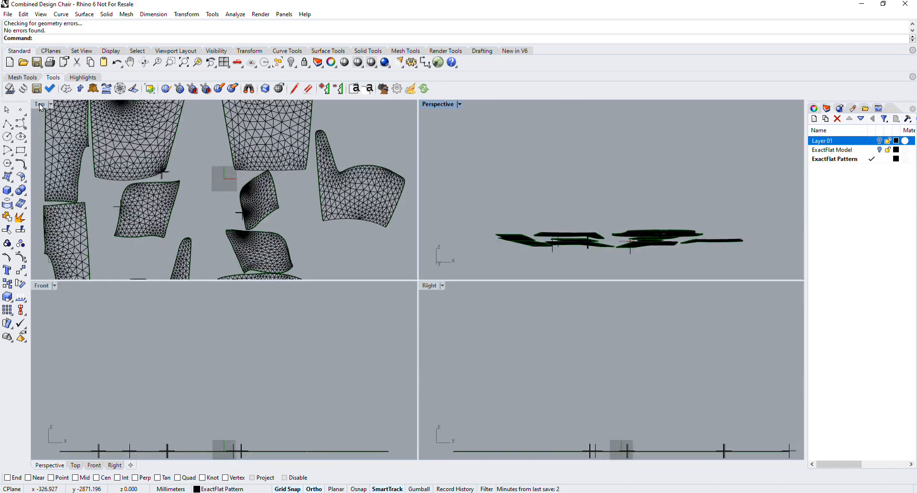
pyautogui.doubleClick(40, 105)
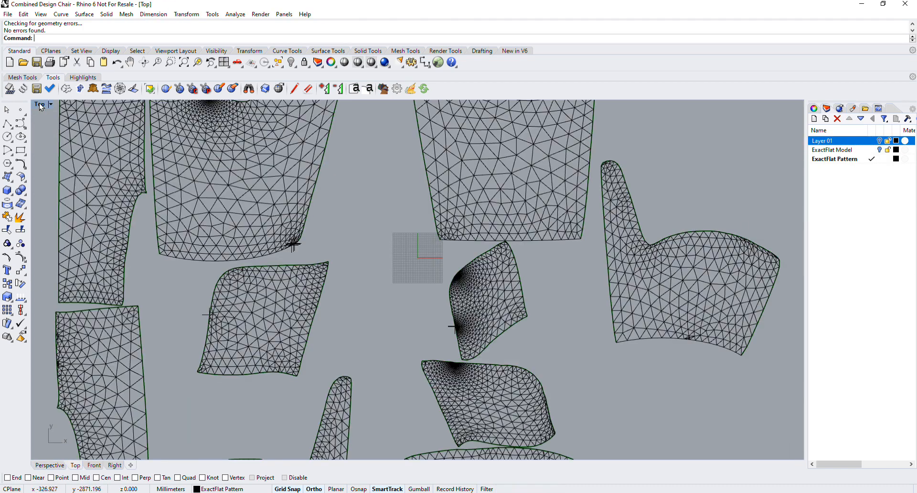
pyautogui.click(184, 63)
pyautogui.moveTo(293, 191); pyautogui.dragTo(232, 190)
pyautogui.moveTo(277, 241); pyautogui.dragTo(200, 241)
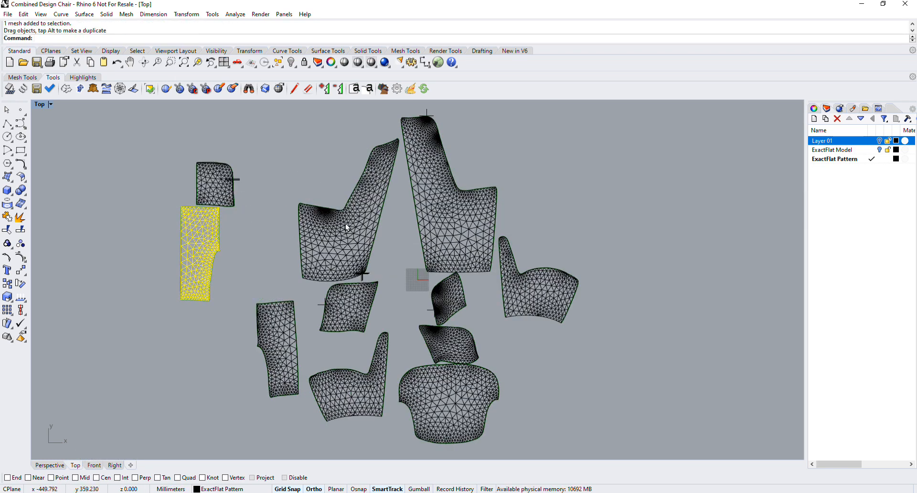
pyautogui.moveTo(346, 227); pyautogui.dragTo(314, 205)
pyautogui.moveTo(432, 210); pyautogui.dragTo(632, 210)
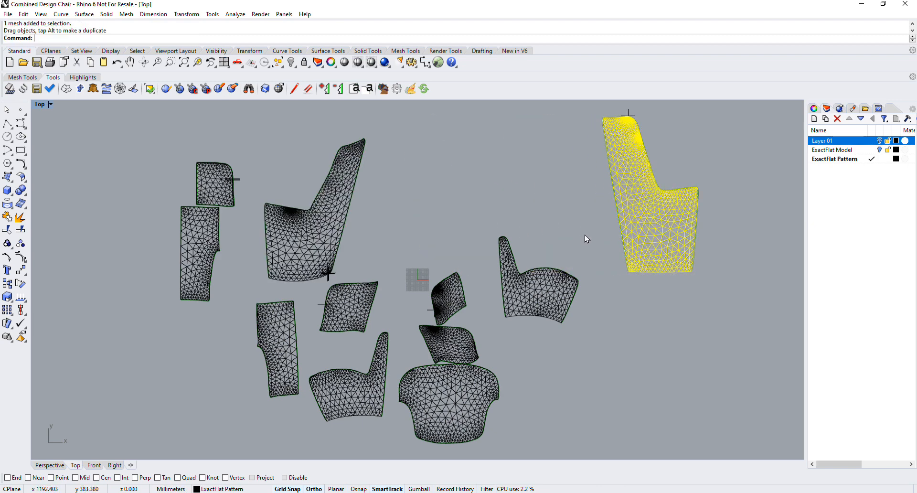
pyautogui.click(577, 221)
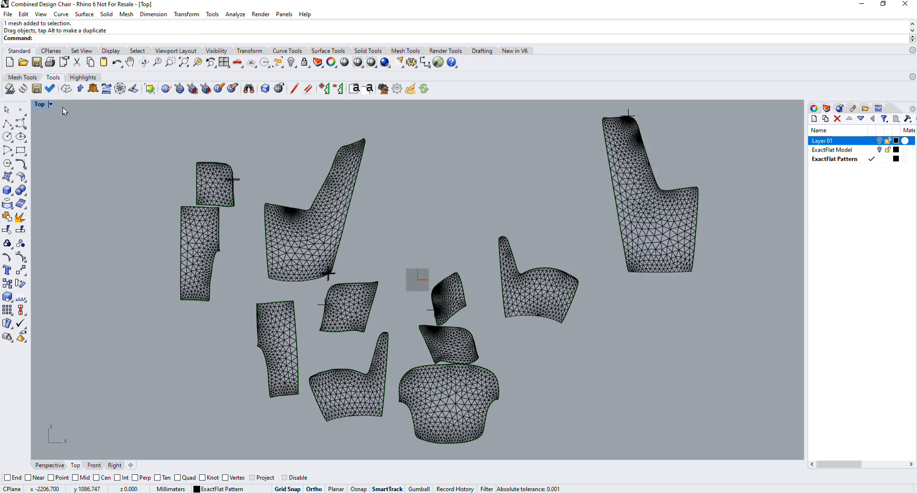
# Set the Top view to Shaded display and examine the dense mesh at the bottom corner of the tall red panel.
pyautogui.click(51, 105)
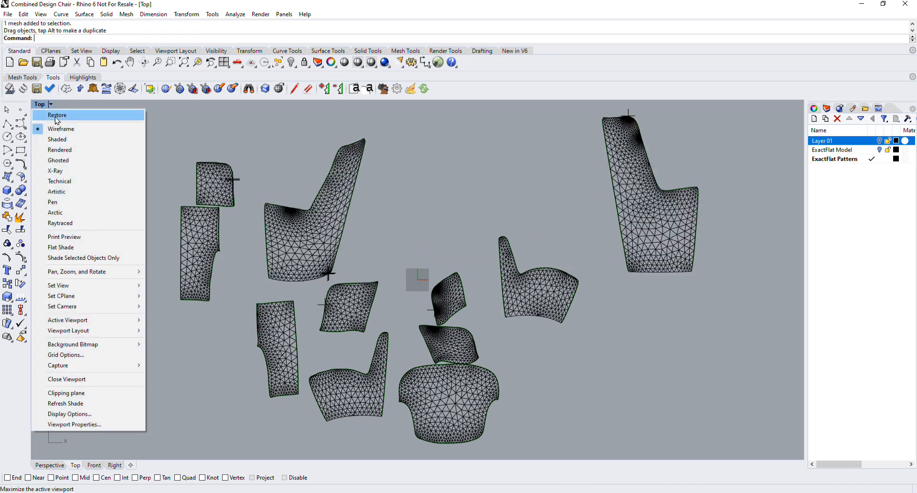
pyautogui.click(57, 141)
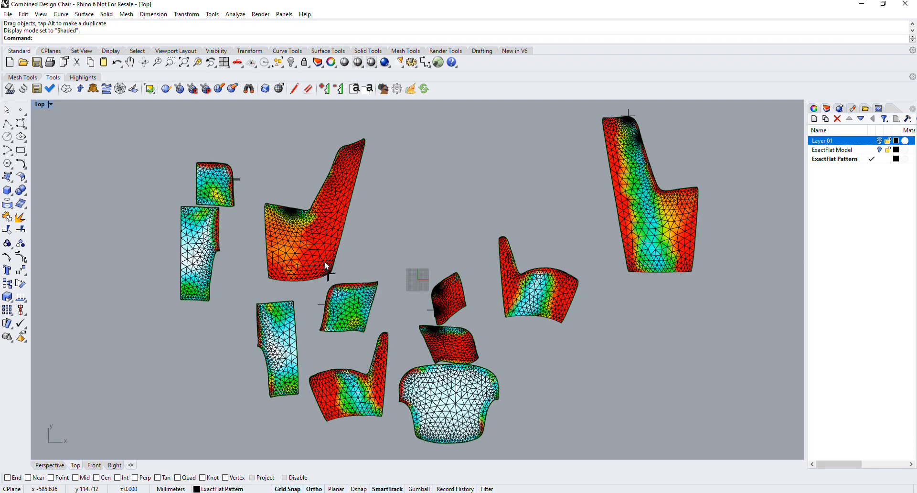
pyautogui.scroll(15, 347, 276)
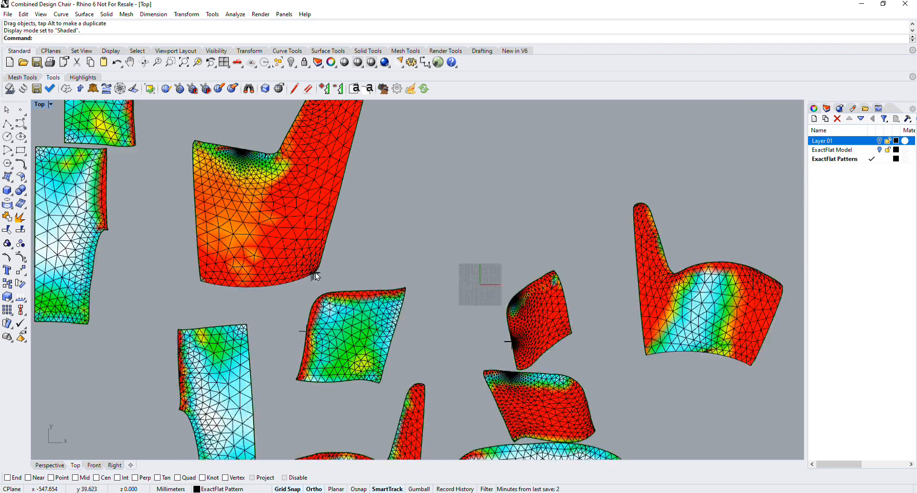
pyautogui.scroll(10, 312, 274)
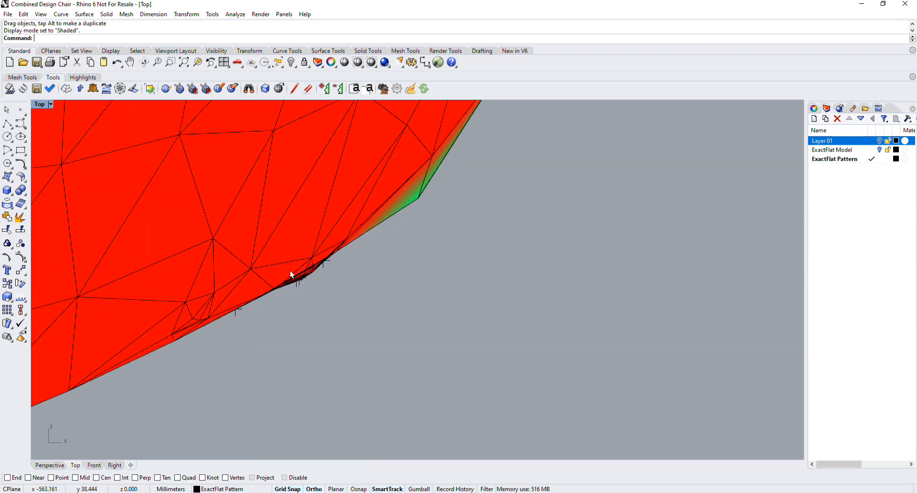
# Move the notched strip below the small square panel down about 220 mm to separate the two.
pyautogui.click(183, 62)
pyautogui.moveTo(176, 255); pyautogui.dragTo(175, 290)
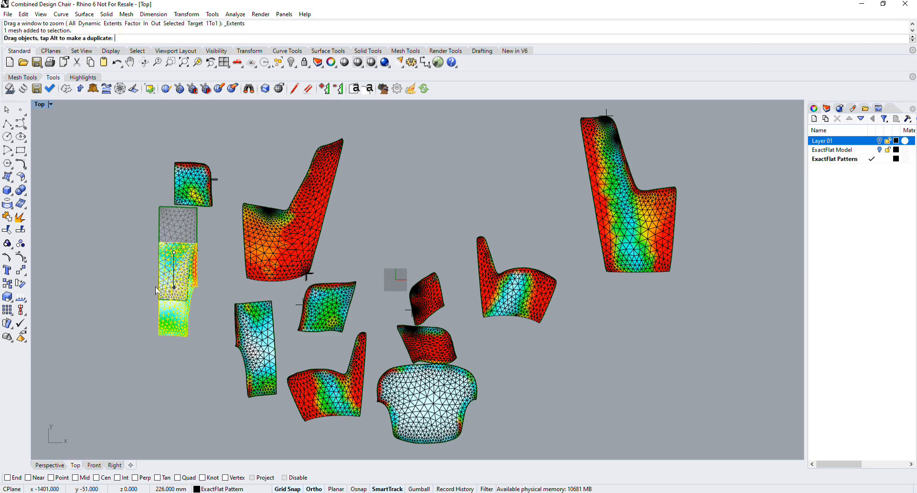
pyautogui.click(116, 132)
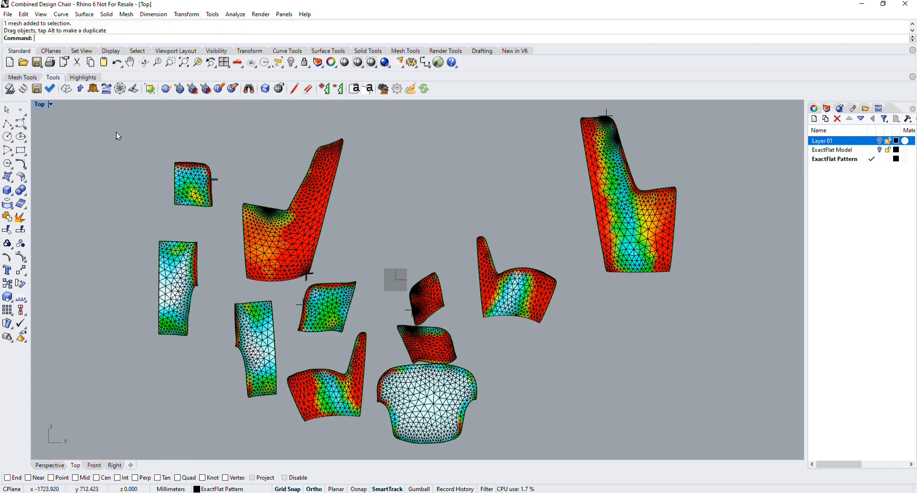
# Re-flatten all eleven pattern pieces one by one with the Pelt command.
pyautogui.click(93, 89)
pyautogui.click(186, 191)
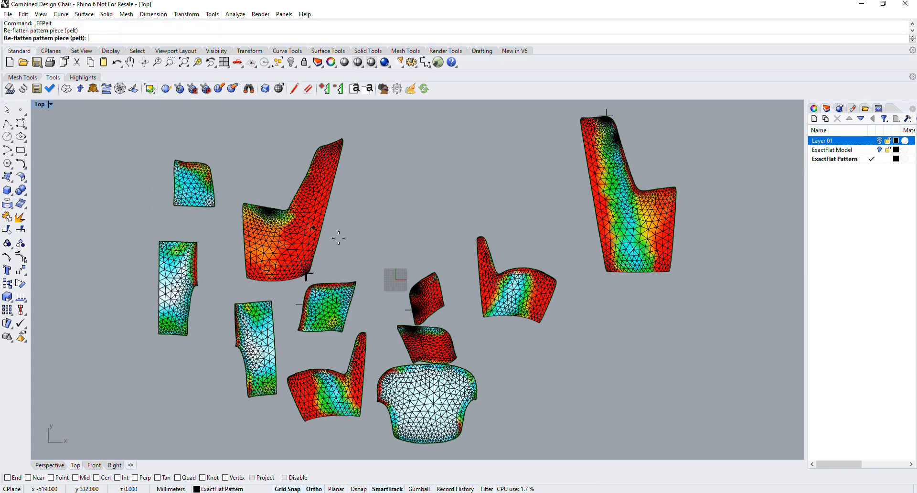
pyautogui.click(306, 235)
pyautogui.click(330, 311)
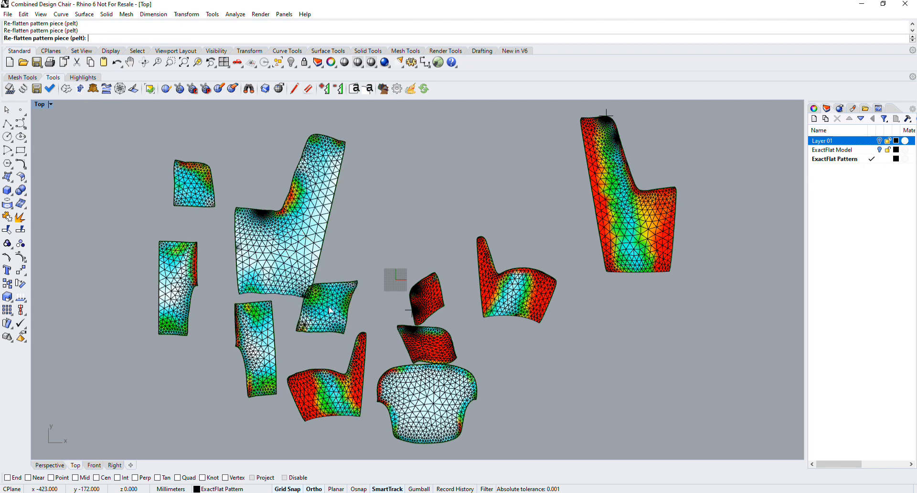
pyautogui.click(272, 351)
pyautogui.click(191, 301)
pyautogui.click(333, 411)
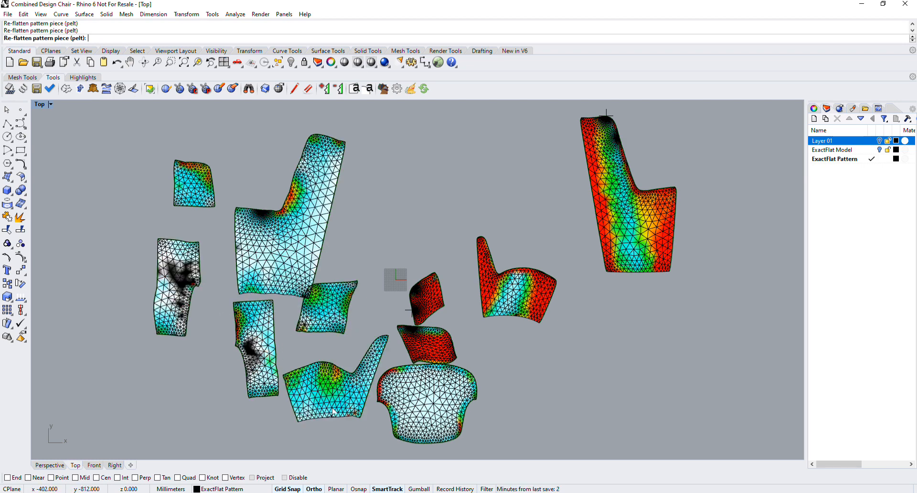
pyautogui.click(399, 405)
pyautogui.click(432, 353)
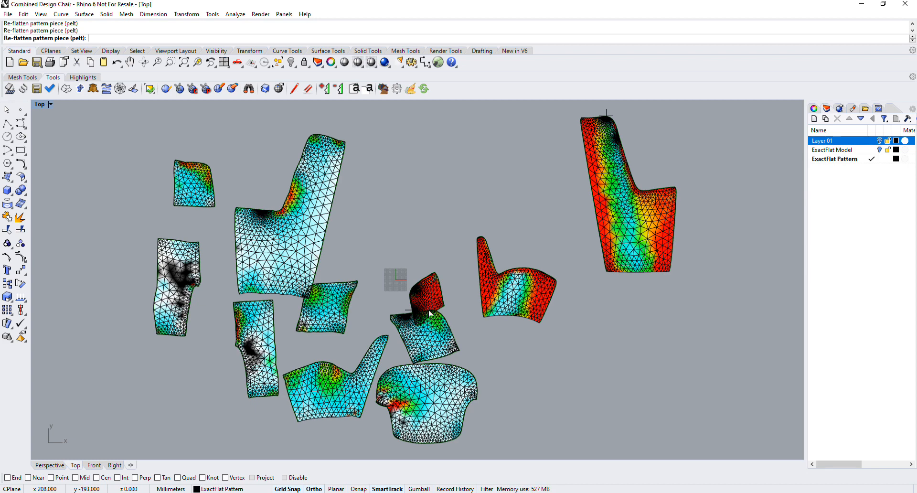
pyautogui.click(429, 291)
pyautogui.click(545, 288)
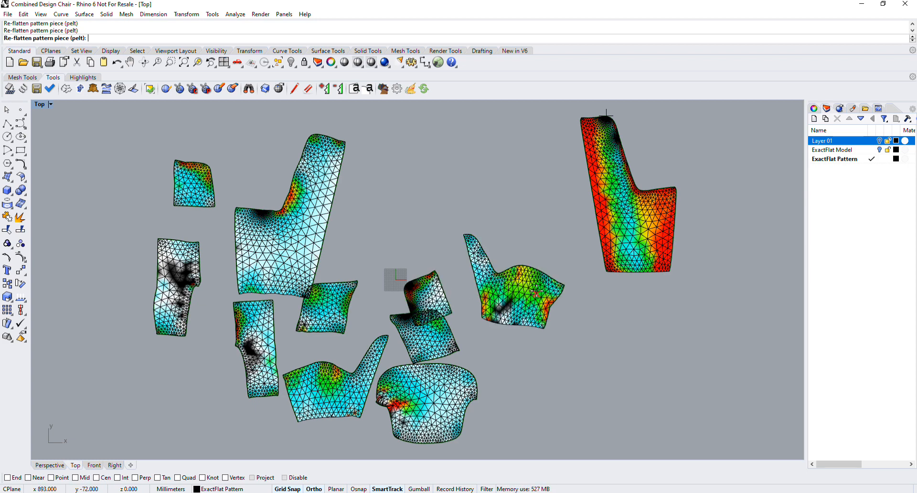
pyautogui.click(640, 247)
pyautogui.scroll(-2, 650, 300)
pyautogui.scroll(-1, 650, 300)
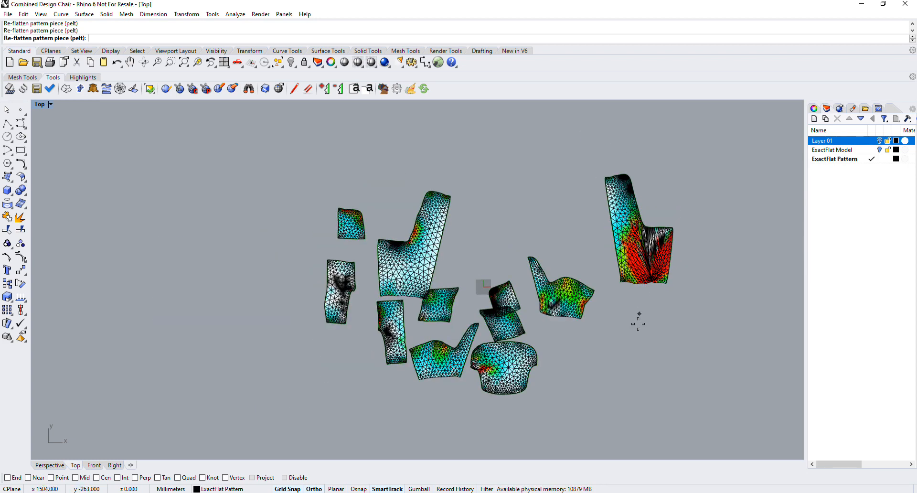
pyautogui.press('Escape')
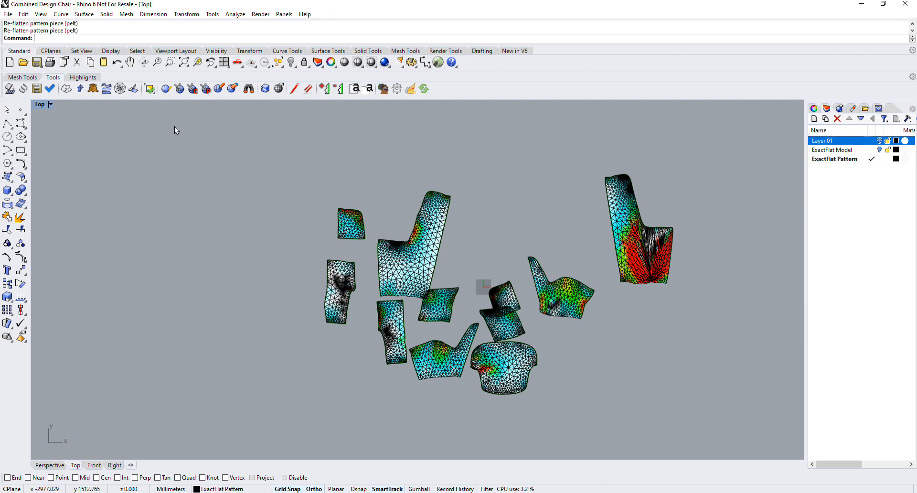
# Re-flatten all eleven pattern pieces with SmartFracture and move the small overlapping panel near the origin up about 600 mm.
pyautogui.click(67, 89)
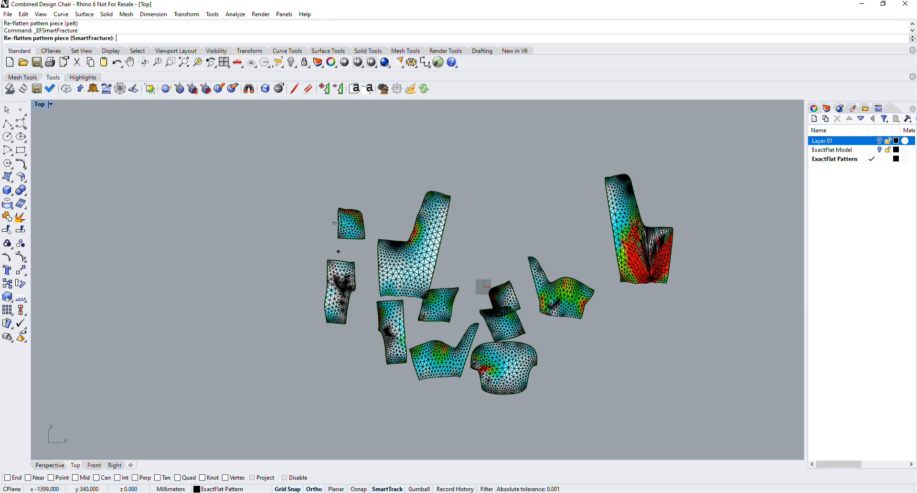
pyautogui.click(346, 220)
pyautogui.click(343, 285)
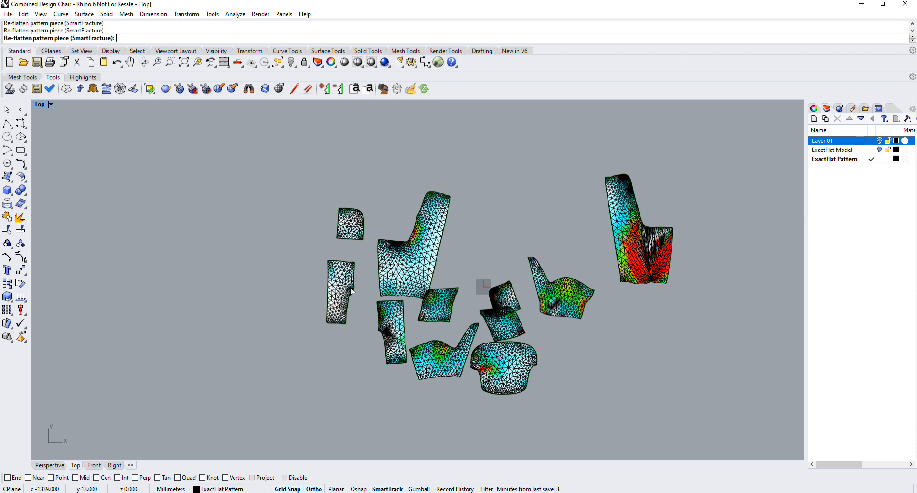
pyautogui.click(395, 244)
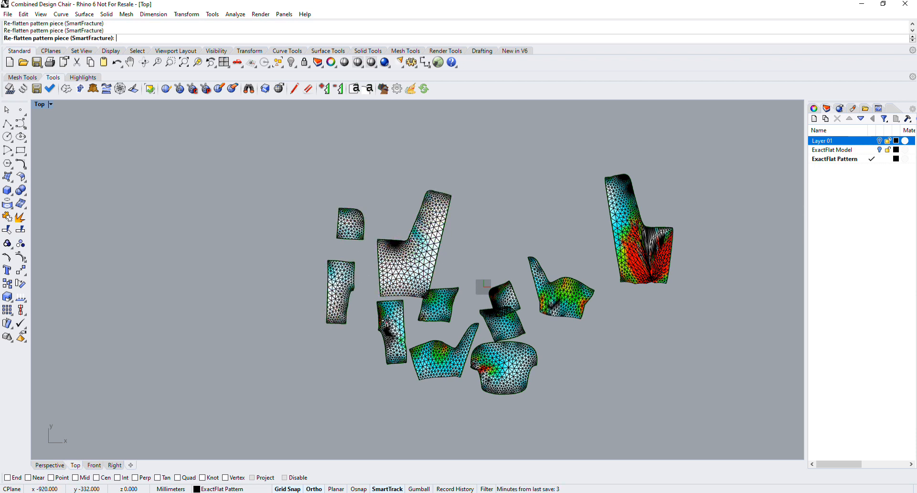
pyautogui.click(384, 324)
pyautogui.click(426, 316)
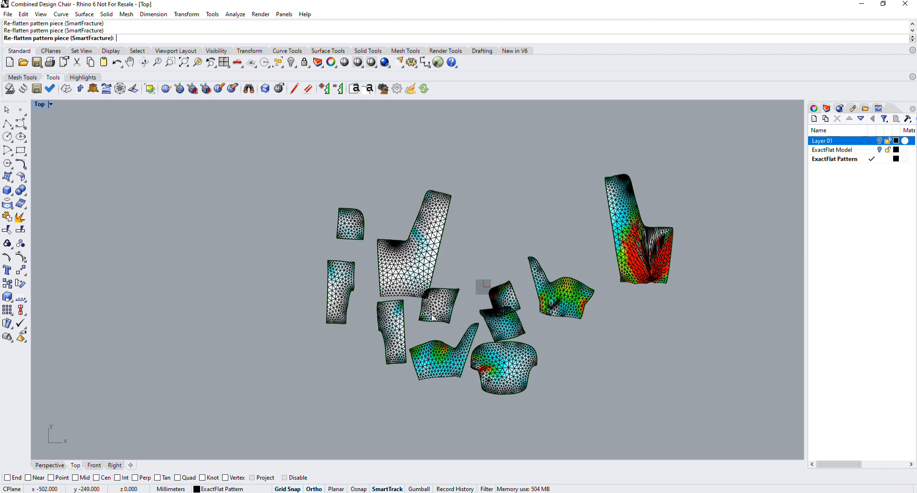
pyautogui.click(430, 366)
pyautogui.click(498, 366)
pyautogui.click(503, 330)
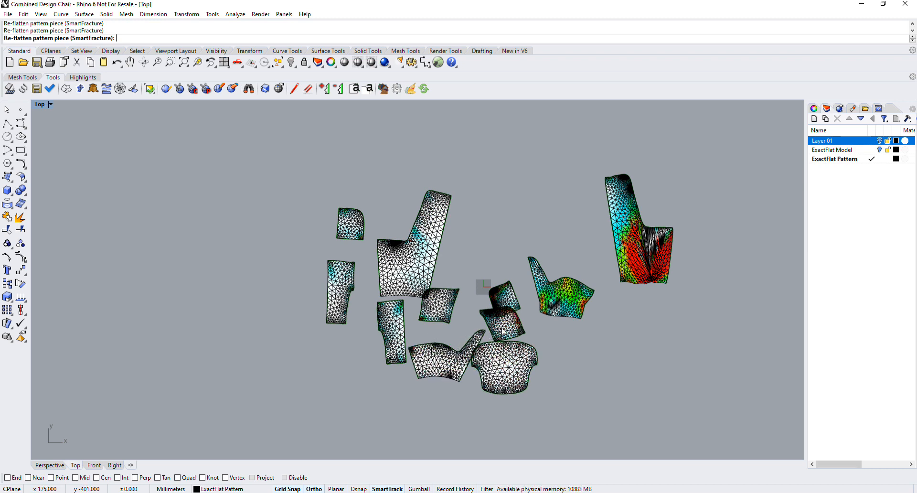
pyautogui.click(573, 294)
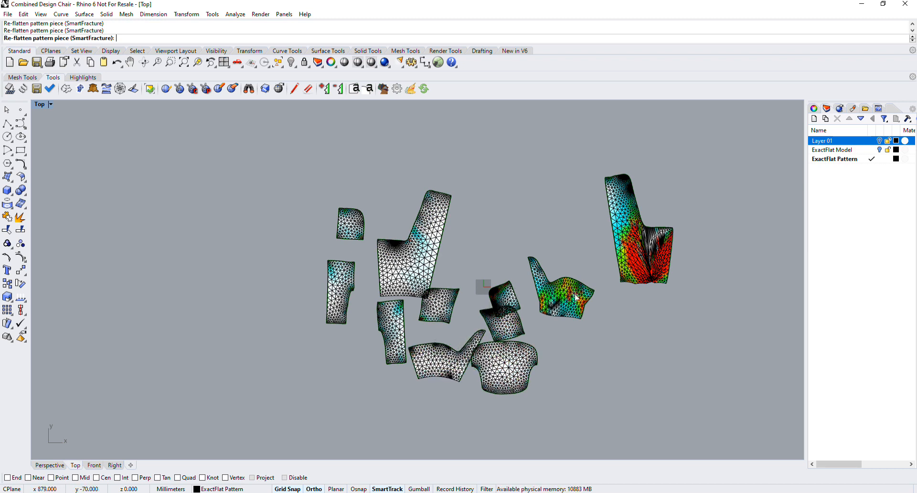
pyautogui.click(624, 260)
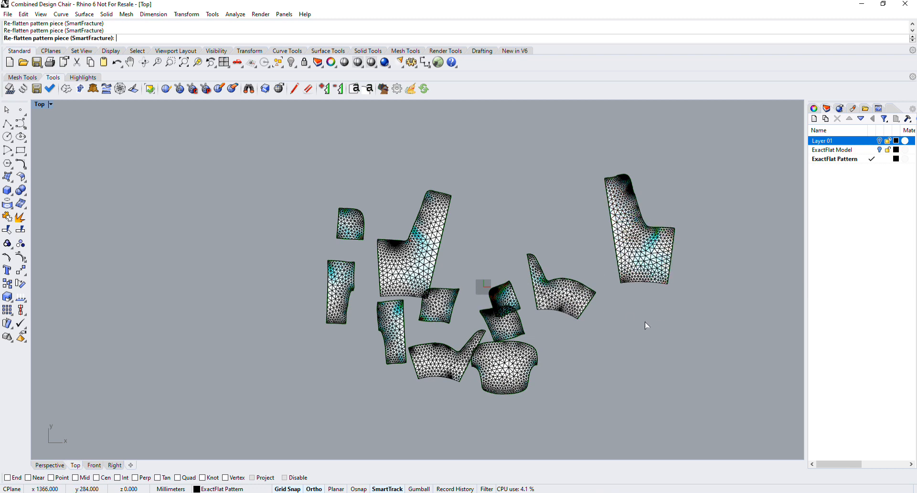
pyautogui.click(504, 294)
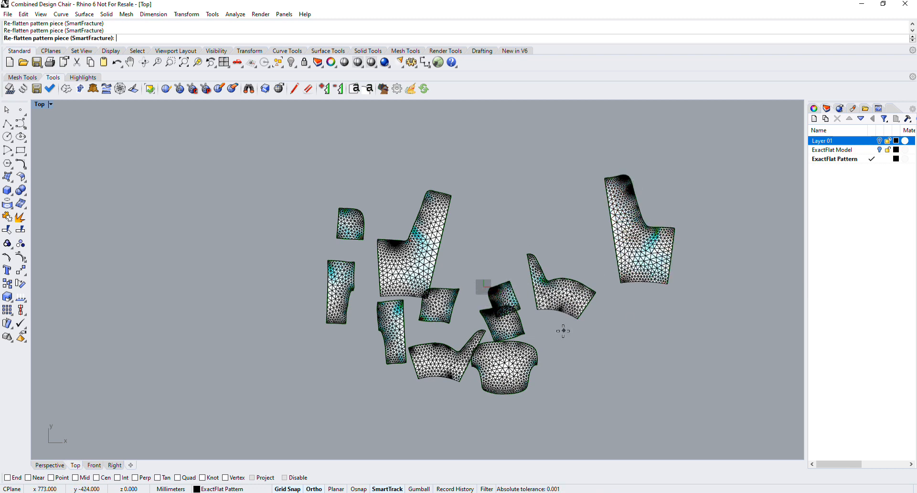
pyautogui.press('Return')
pyautogui.moveTo(516, 305); pyautogui.dragTo(516, 243)
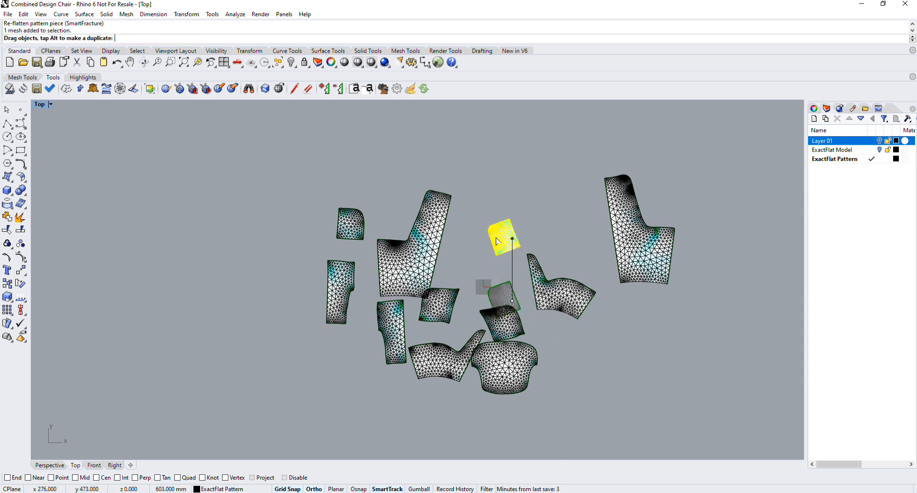
pyautogui.click(313, 364)
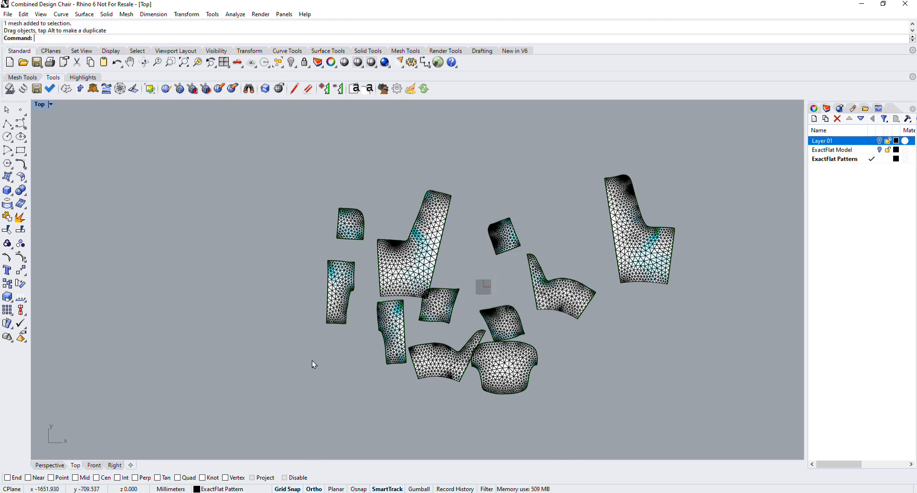
# Start the ExactFlat spring algorithm and choose all eleven flattened pattern pieces for the batch.
pyautogui.click(23, 89)
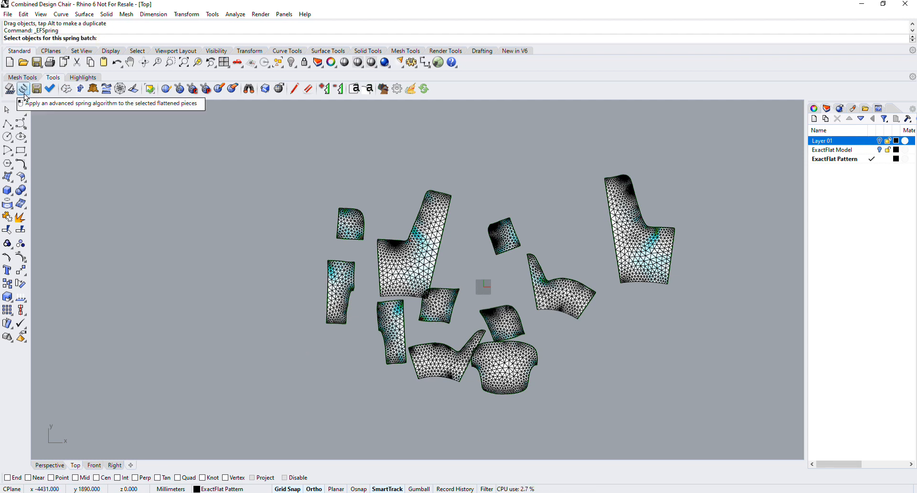
pyautogui.click(353, 230)
pyautogui.click(341, 292)
pyautogui.click(382, 262)
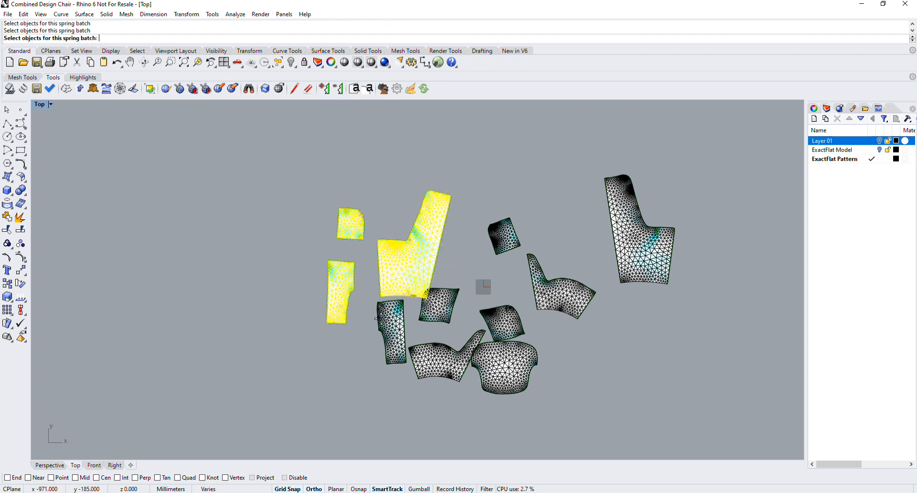
pyautogui.click(389, 317)
pyautogui.click(430, 318)
pyautogui.click(429, 355)
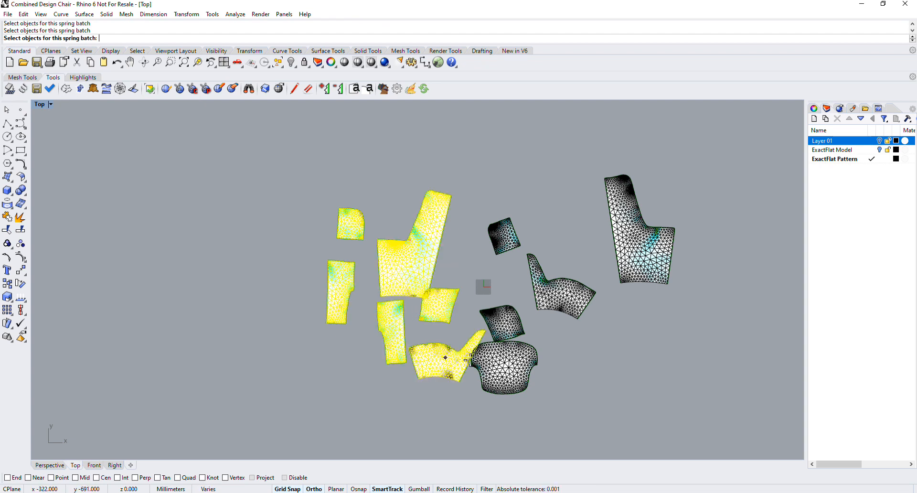
pyautogui.click(505, 374)
pyautogui.click(502, 324)
pyautogui.click(547, 291)
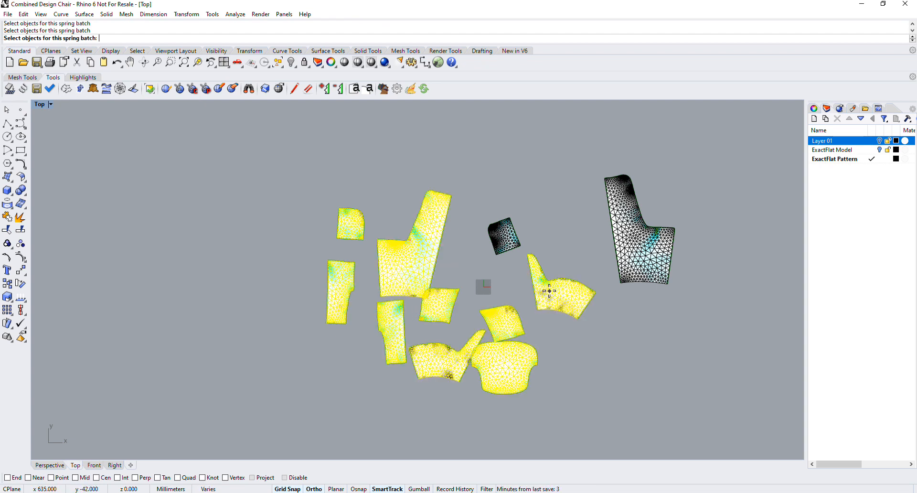
pyautogui.click(507, 235)
pyautogui.click(648, 249)
pyautogui.press('Return')
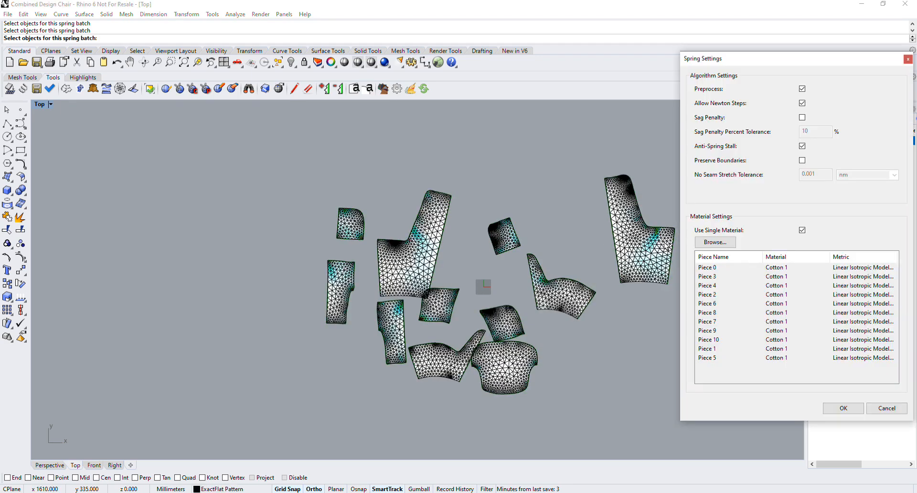
# Run the spring batch with Cotton 1 and Linear Isotropic Model (fast) as the single material, and accept the finished results.
pyautogui.click(715, 243)
pyautogui.moveTo(603, 170)
pyautogui.mouseDown()
pyautogui.moveTo(595, 309)
pyautogui.moveTo(587, 166)
pyautogui.mouseUp()
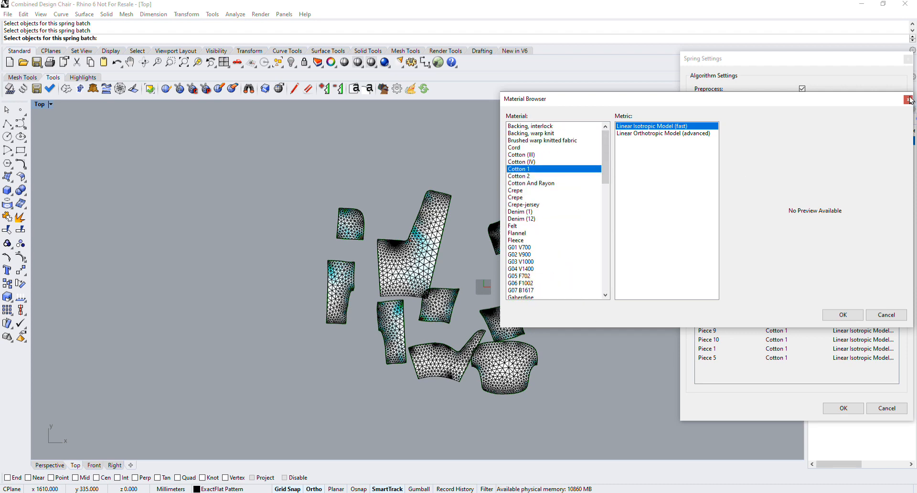
pyautogui.click(860, 318)
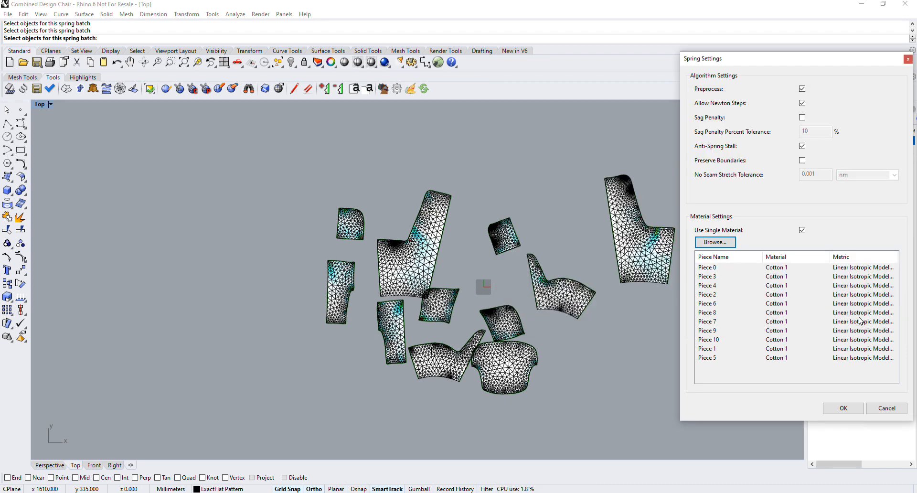
pyautogui.click(844, 408)
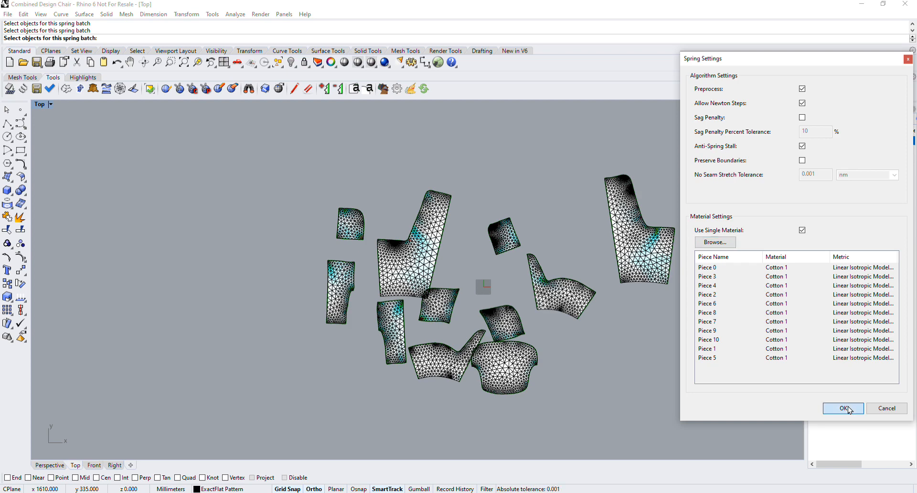
pyautogui.moveTo(568, 126); pyautogui.dragTo(178, 240)
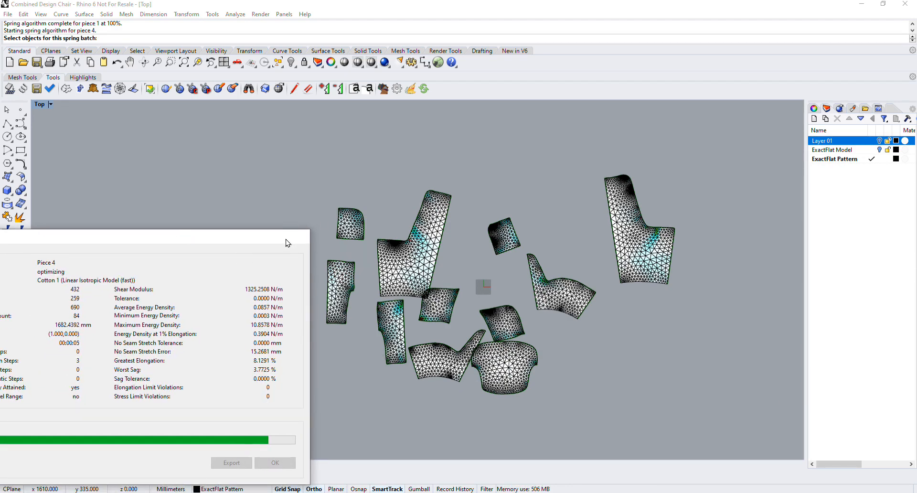
pyautogui.moveTo(293, 238); pyautogui.dragTo(910, 4)
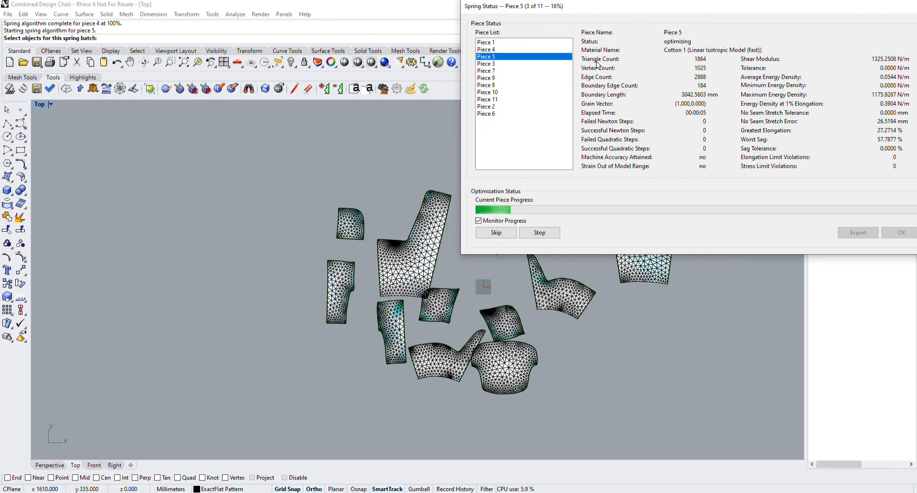
pyautogui.moveTo(616, 12); pyautogui.dragTo(741, 373)
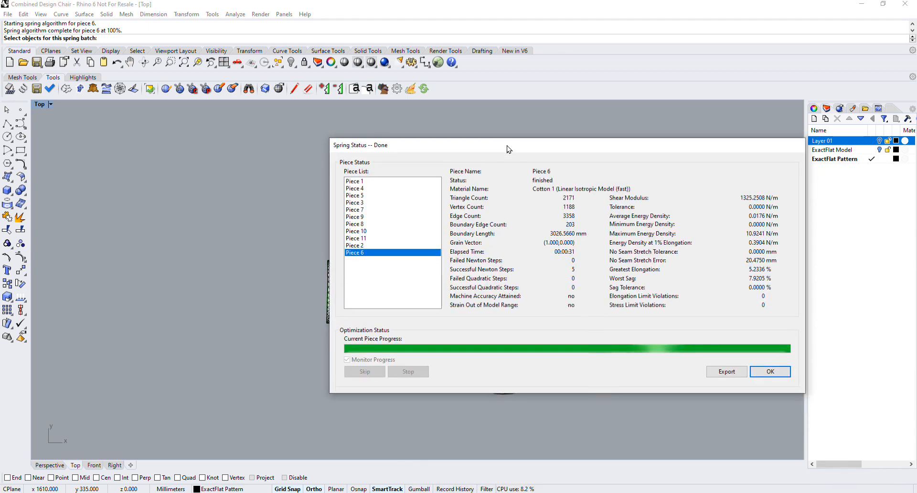
pyautogui.click(770, 371)
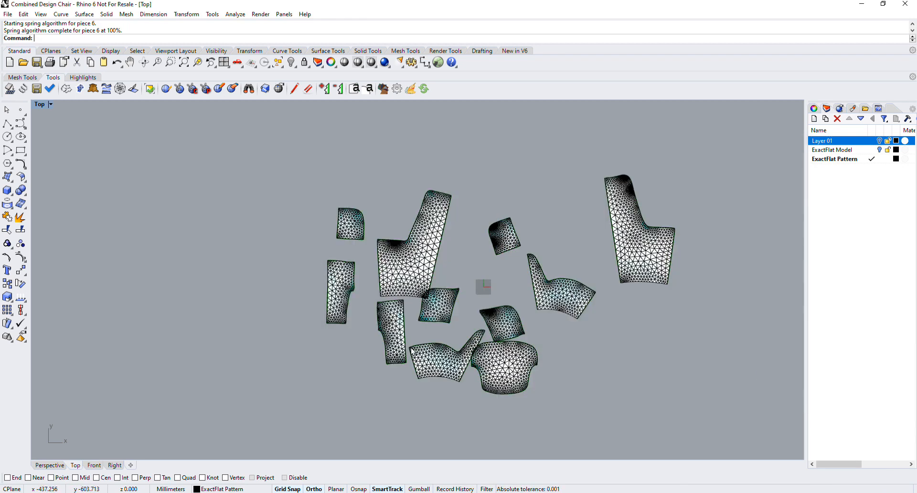
# Move the upper square panel, the notched strip below it and the adjacent tall panel left, away from the other pieces.
pyautogui.moveTo(343, 219); pyautogui.dragTo(127, 218)
pyautogui.moveTo(339, 293); pyautogui.dragTo(148, 294)
pyautogui.moveTo(375, 248); pyautogui.dragTo(264, 245)
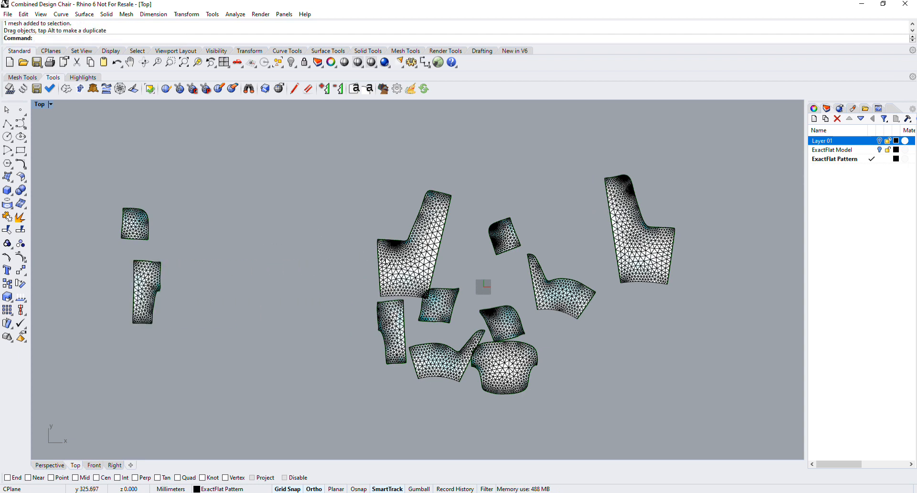
pyautogui.moveTo(390, 259); pyautogui.dragTo(265, 259)
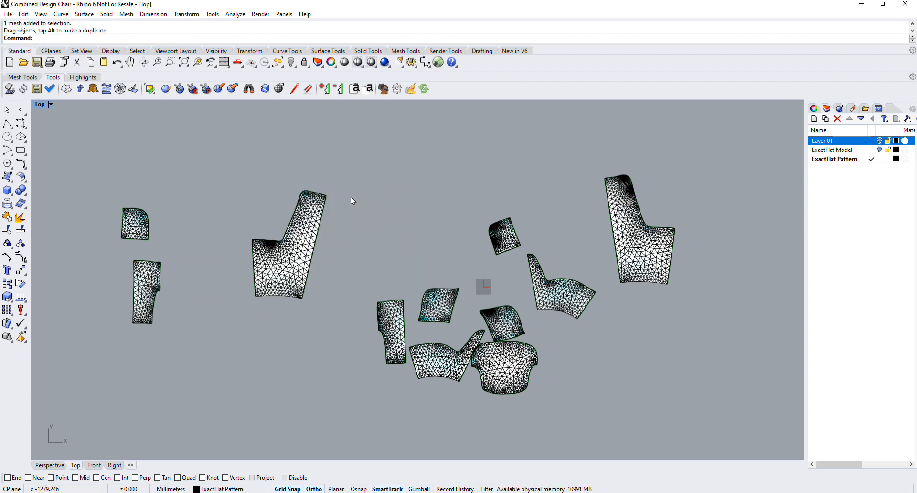
# Rotate the relocated tall panel about 9 degrees counterclockwise so its long edge stands nearly vertical, and move it up slightly.
pyautogui.write('Rotate')
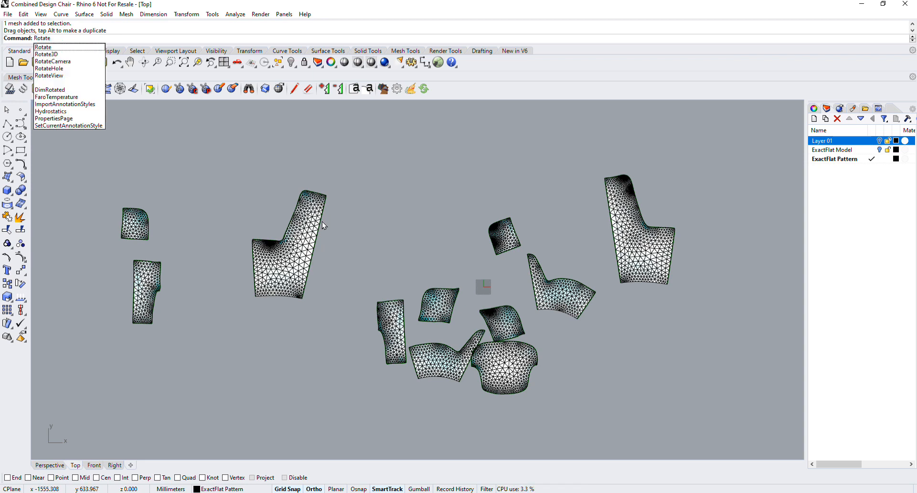
pyautogui.press('Return')
pyautogui.click(289, 260)
pyautogui.press('Return')
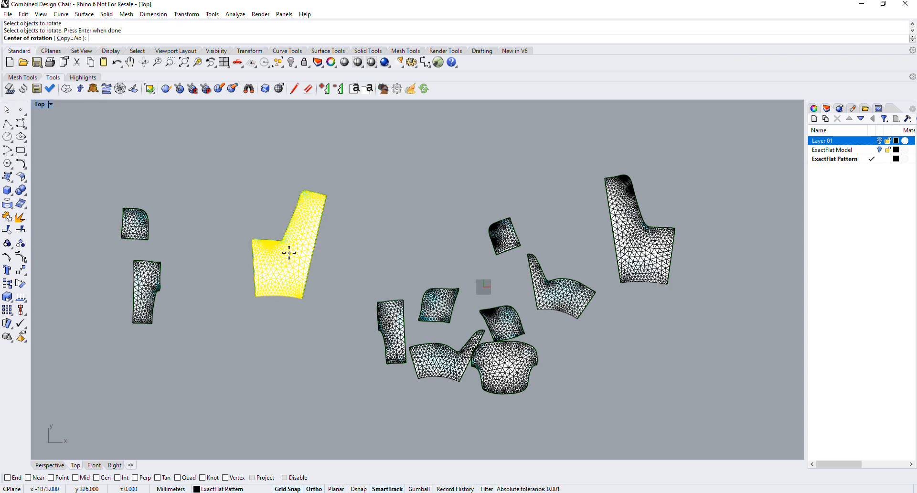
pyautogui.click(289, 288)
pyautogui.click(301, 288)
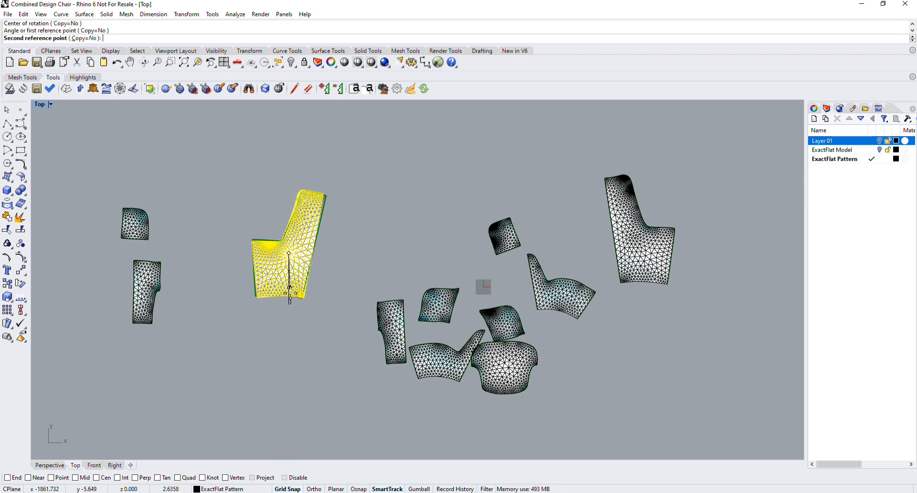
pyautogui.click(293, 288)
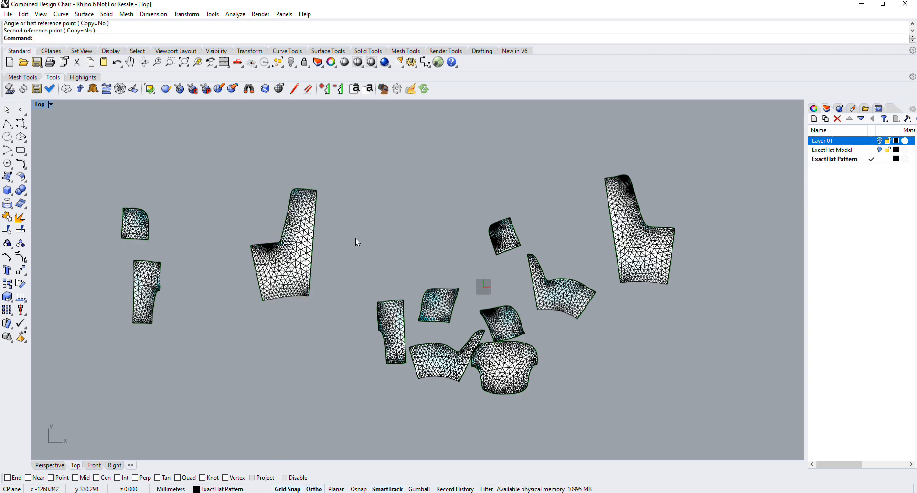
pyautogui.moveTo(309, 244); pyautogui.dragTo(308, 203)
pyautogui.click(254, 120)
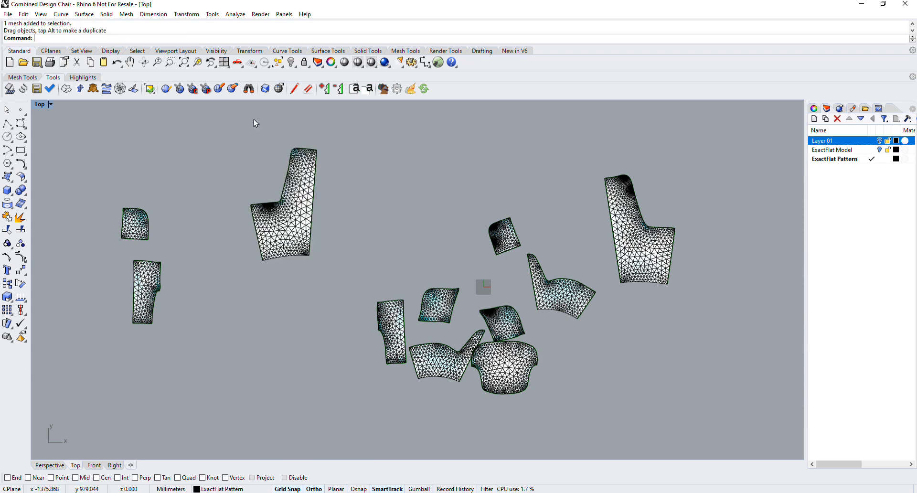
# Find the neighboring piece of the tall panel's long edge and place it alongside with a 50 offset.
pyautogui.click(248, 88)
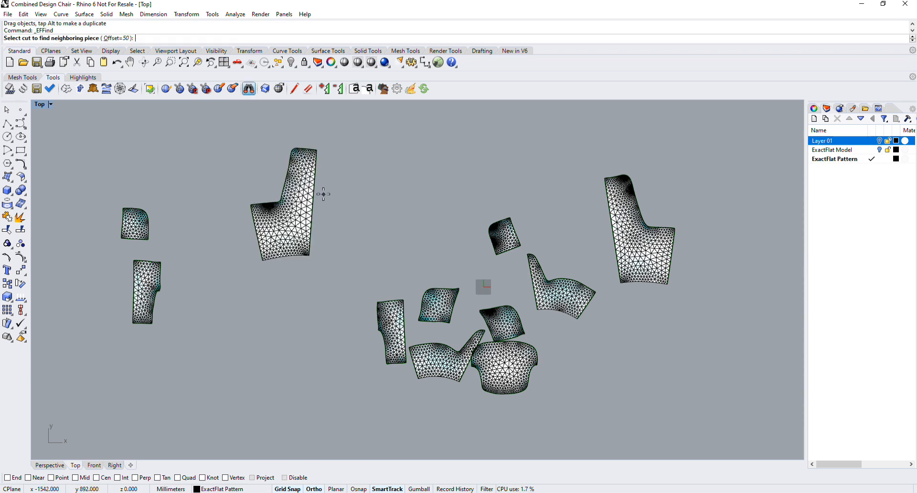
pyautogui.click(315, 190)
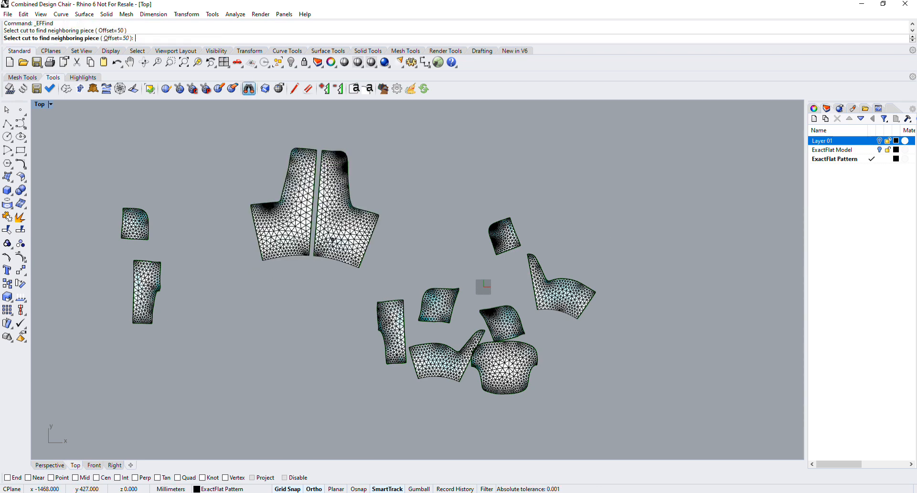
pyautogui.press('Escape')
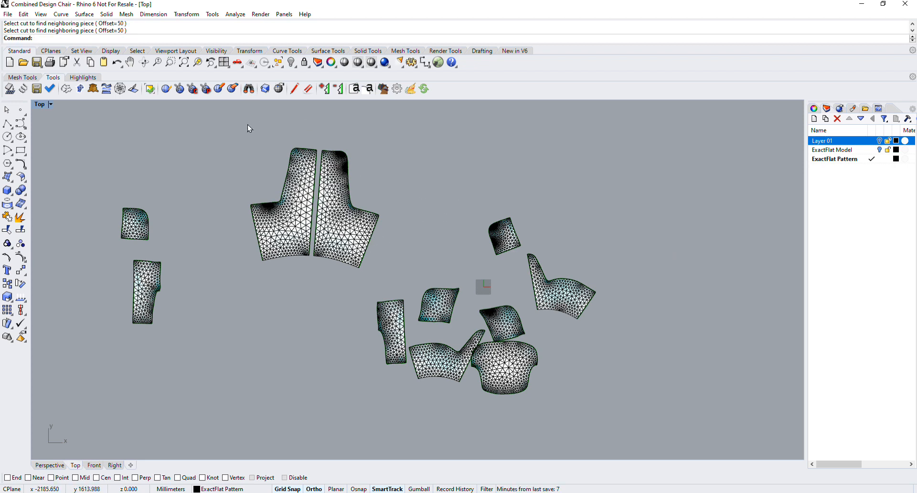
pyautogui.moveTo(191, 129); pyautogui.dragTo(389, 282)
pyautogui.press('Return')
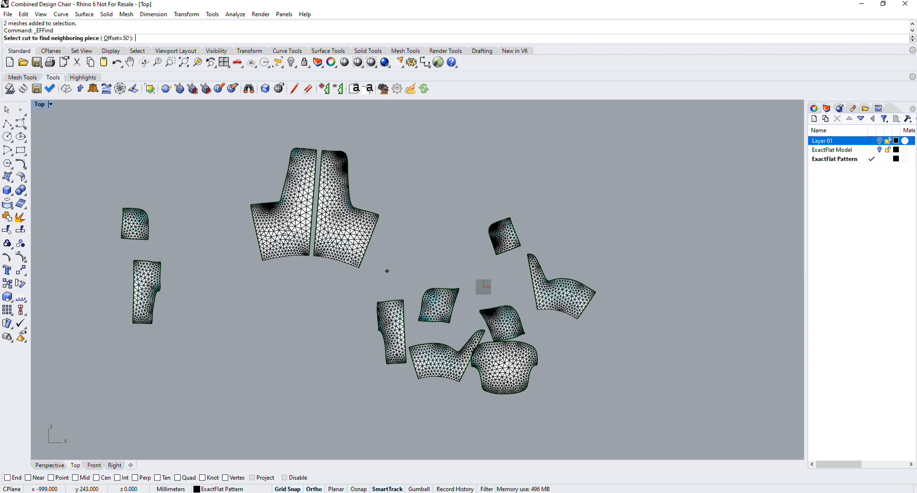
pyautogui.click(316, 211)
pyautogui.click(336, 266)
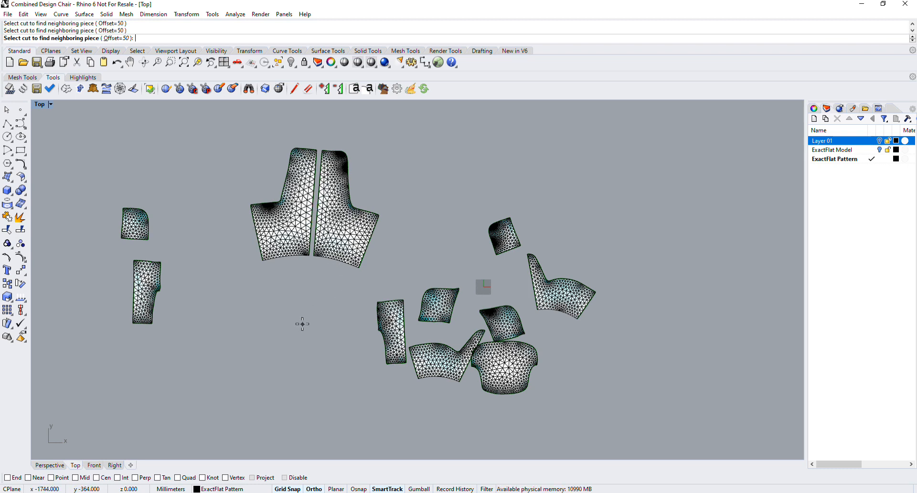
pyautogui.press('Return')
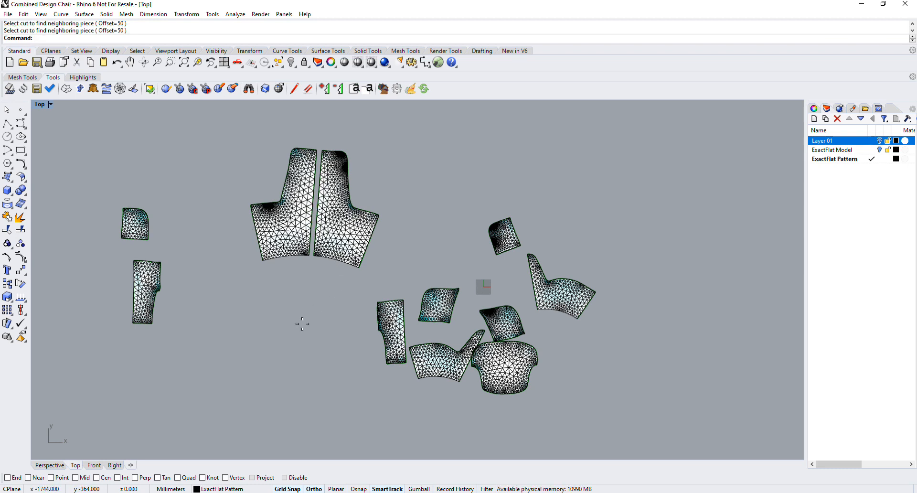
# Rotate the two adjoining tall panels together slightly counterclockwise so the gap between them is vertical.
pyautogui.write('Rotate')
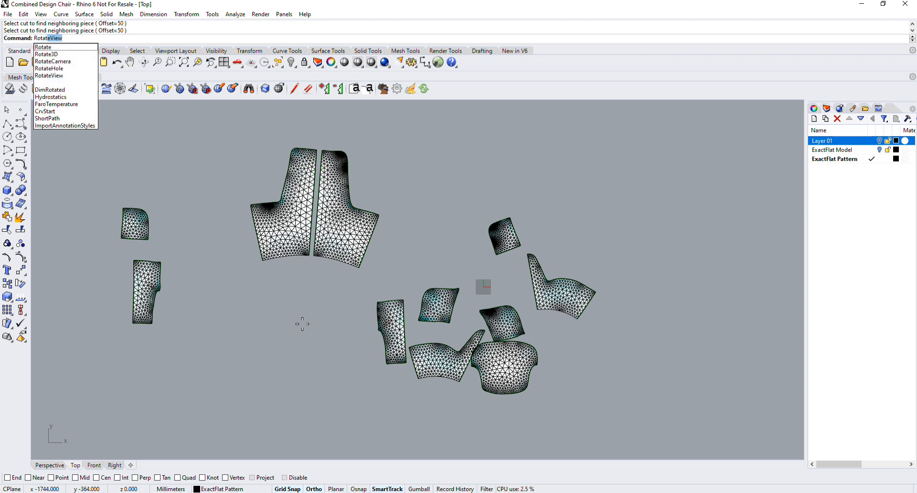
pyautogui.press('Return')
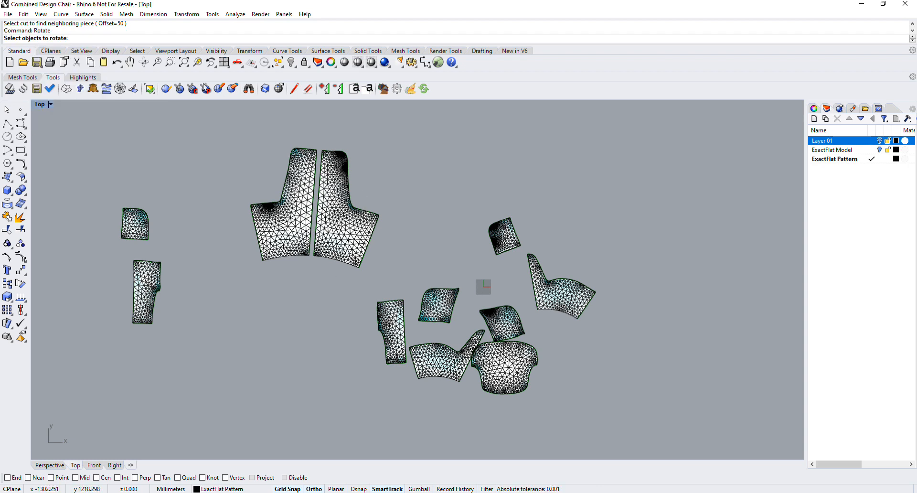
pyautogui.moveTo(215, 126); pyautogui.dragTo(394, 279)
pyautogui.press('Return')
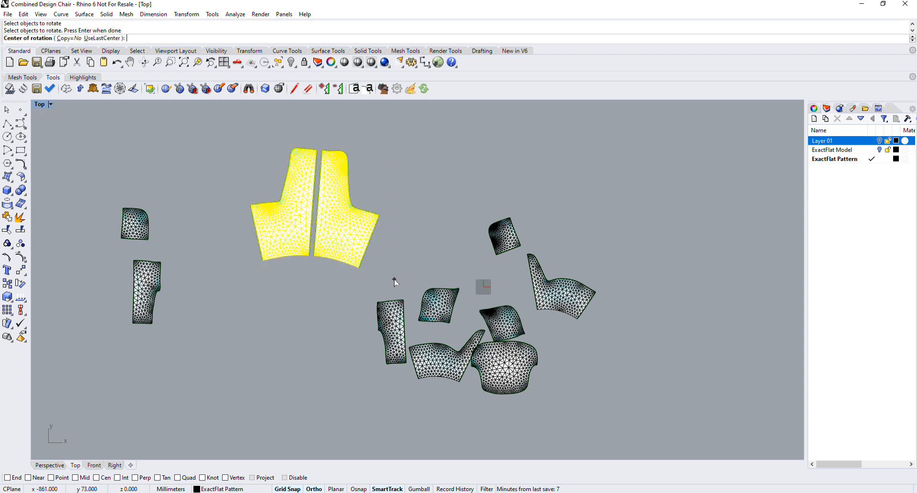
pyautogui.click(315, 220)
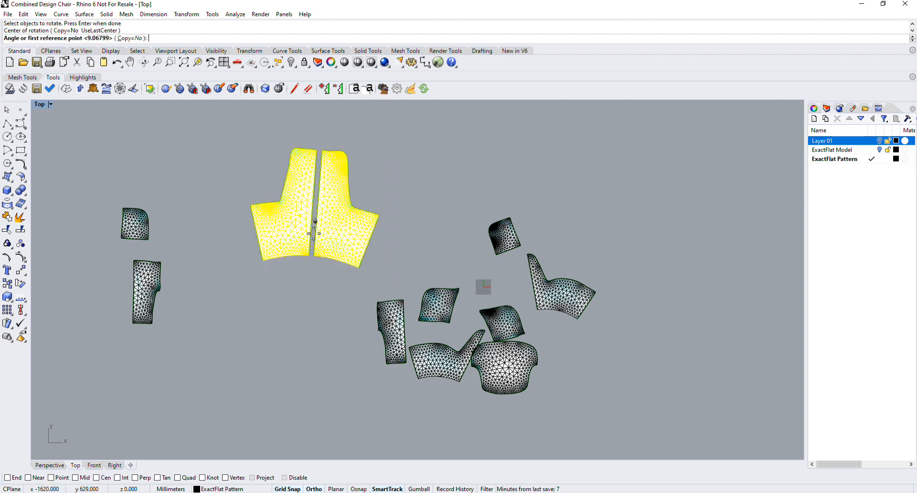
pyautogui.click(323, 269)
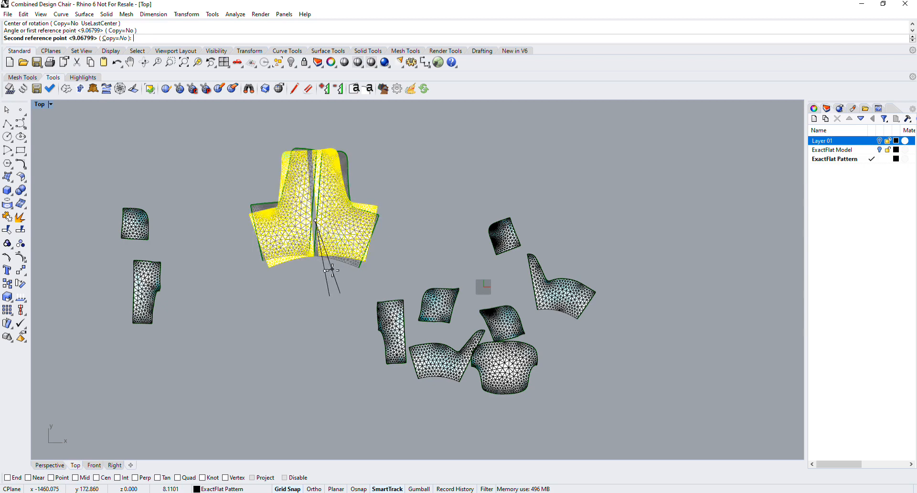
pyautogui.click(328, 272)
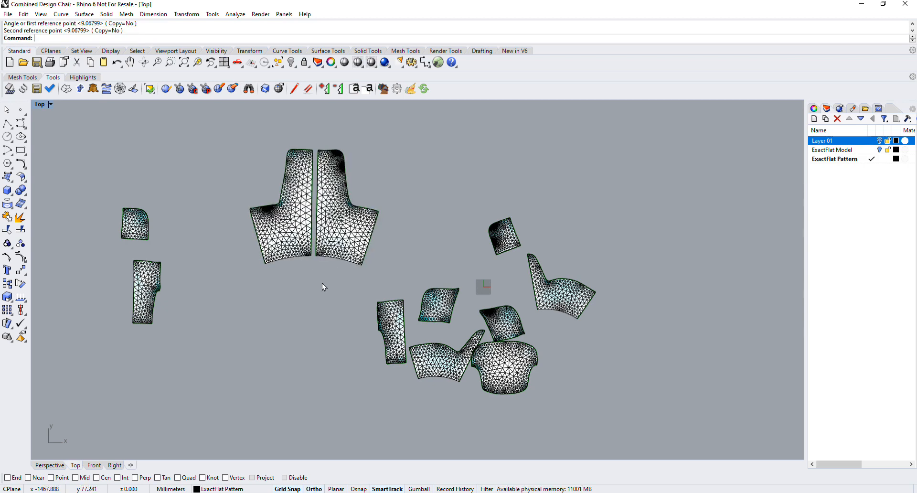
# Find the neighboring pieces of both tall panels' outer lower edges and place the curved arm pieces alongside with a 50 offset.
pyautogui.click(248, 91)
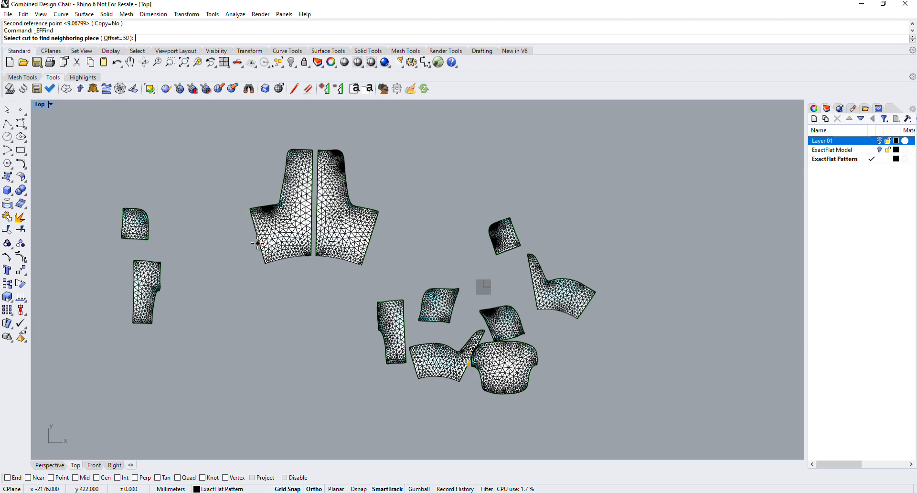
pyautogui.click(258, 243)
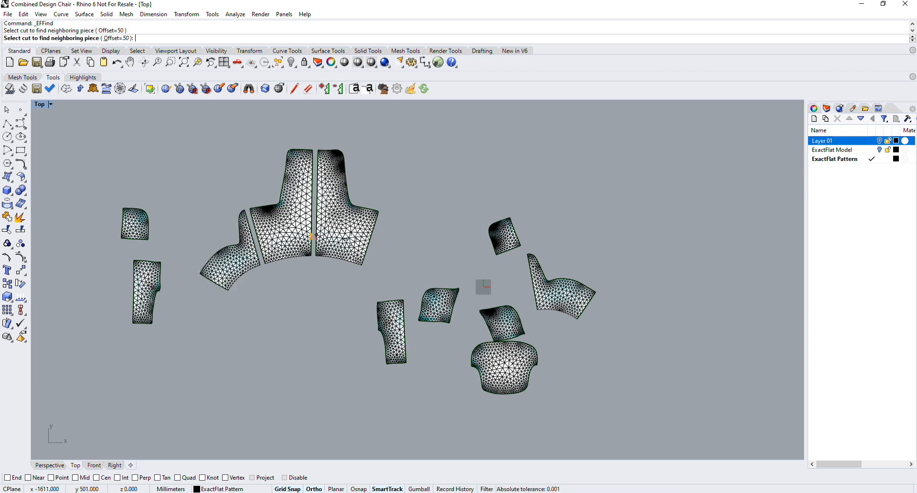
pyautogui.click(373, 241)
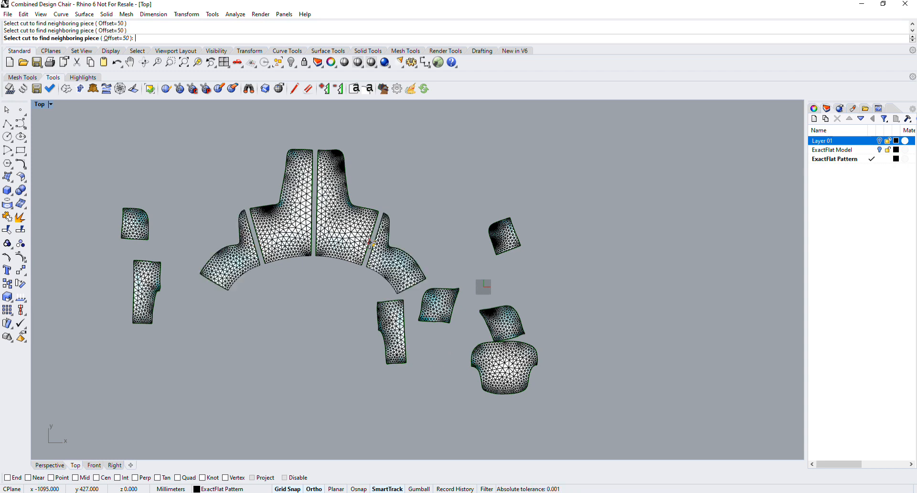
# Find the neighboring square pieces along the tall panels' upper side edges, and finally place them above the panels' top edges.
pyautogui.click(349, 173)
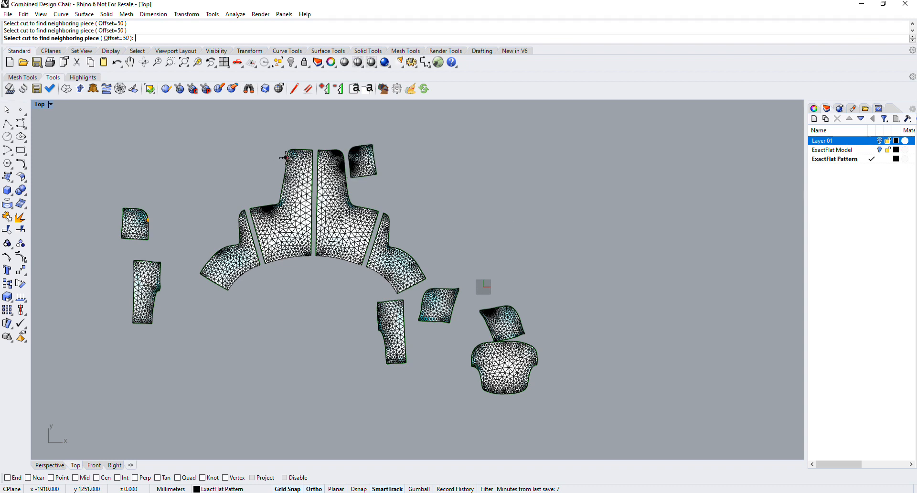
pyautogui.click(285, 159)
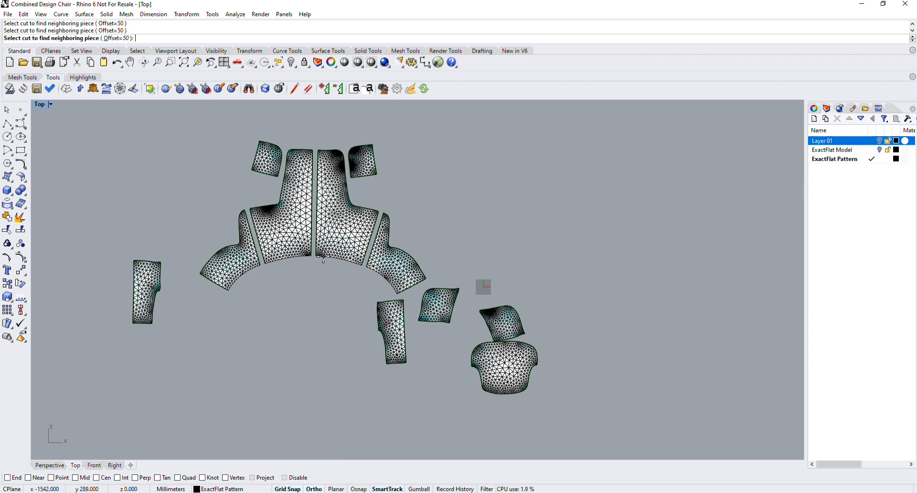
pyautogui.click(328, 148)
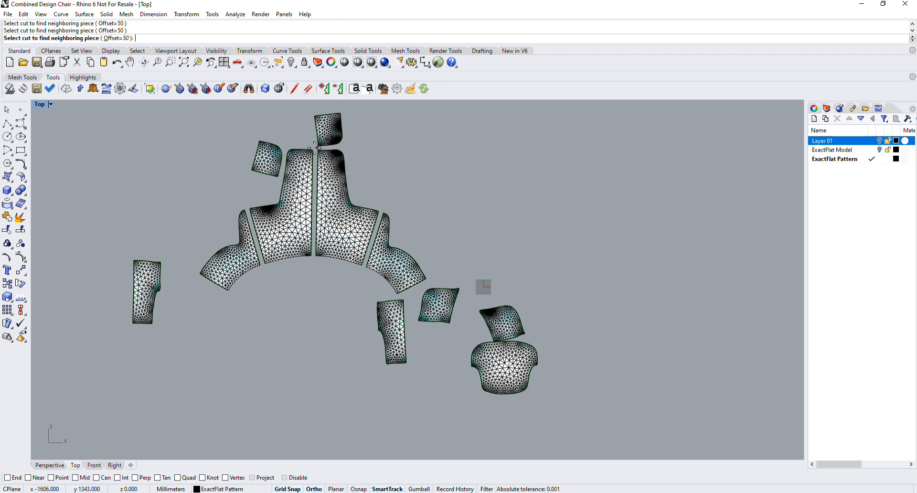
pyautogui.click(308, 145)
# Place the neighboring notched strips above both square pieces, and align the squares to each other along their shared edge.
pyautogui.scroll(2, 306, 144)
pyautogui.scroll(-8, 303, 138)
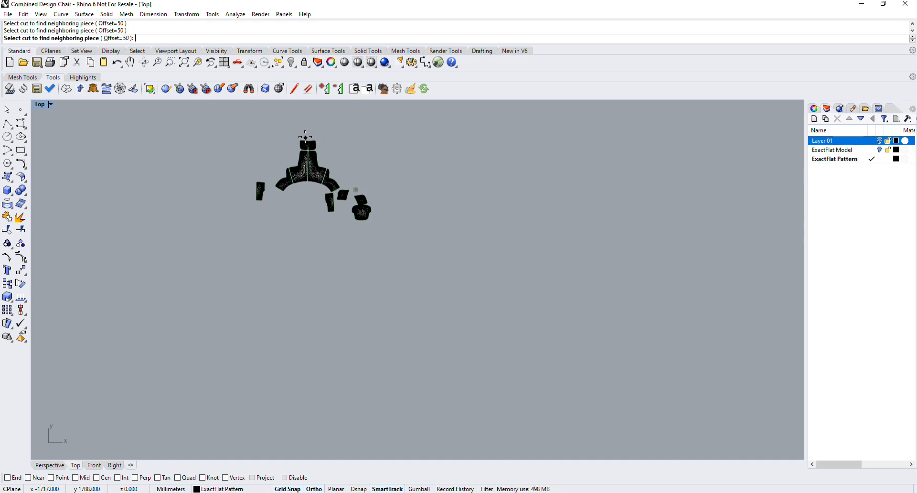
pyautogui.scroll(3, 305, 140)
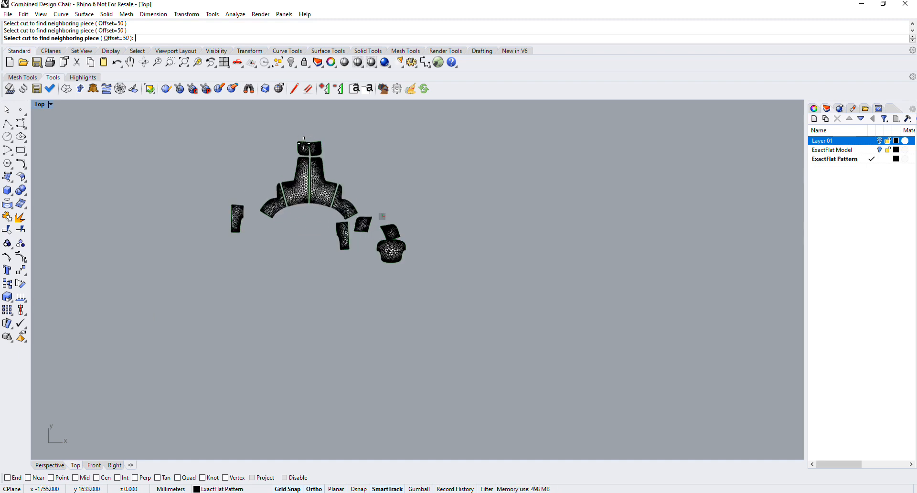
pyautogui.click(183, 62)
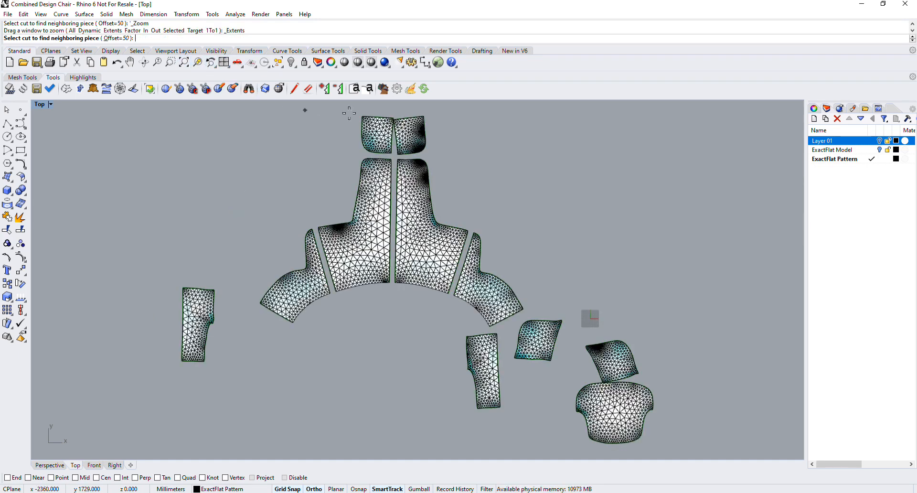
pyautogui.click(374, 115)
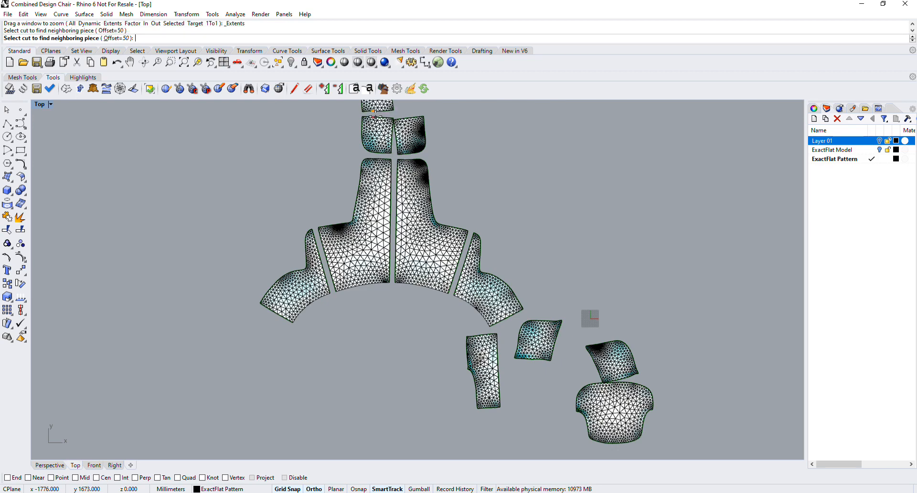
pyautogui.click(408, 114)
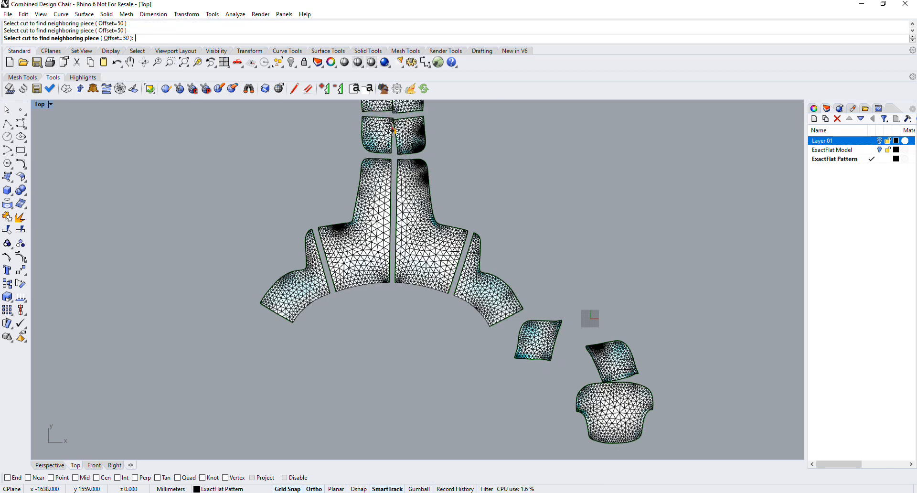
pyautogui.click(392, 133)
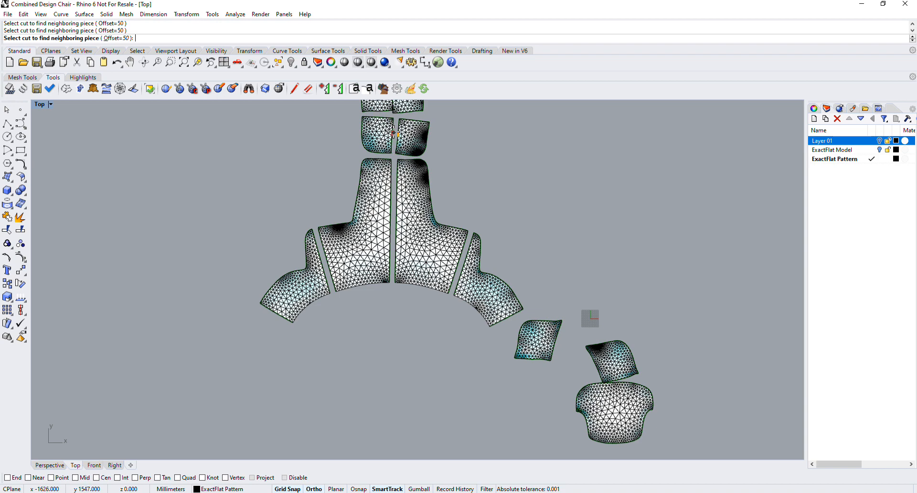
pyautogui.click(398, 129)
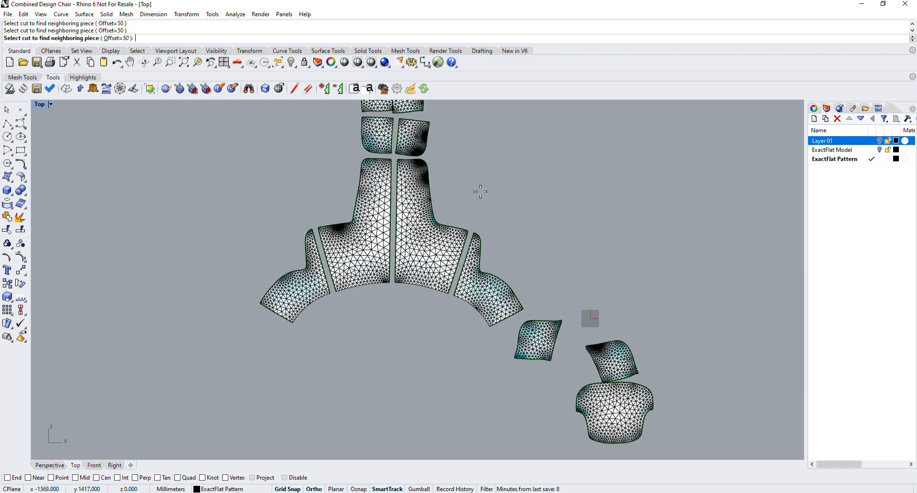
# Find the neighboring pieces of the notched strips' upper outer edges and place one side piece alongside each strip.
pyautogui.scroll(-2, 532, 246)
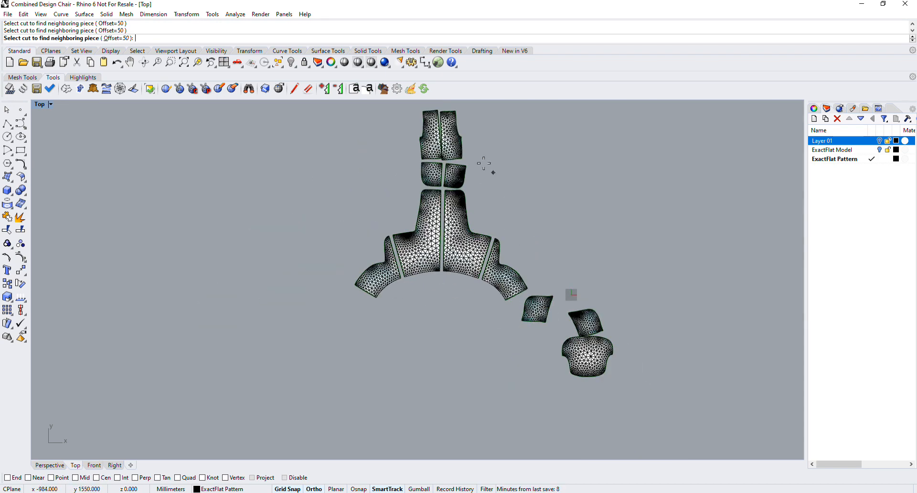
pyautogui.scroll(-2, 483, 164)
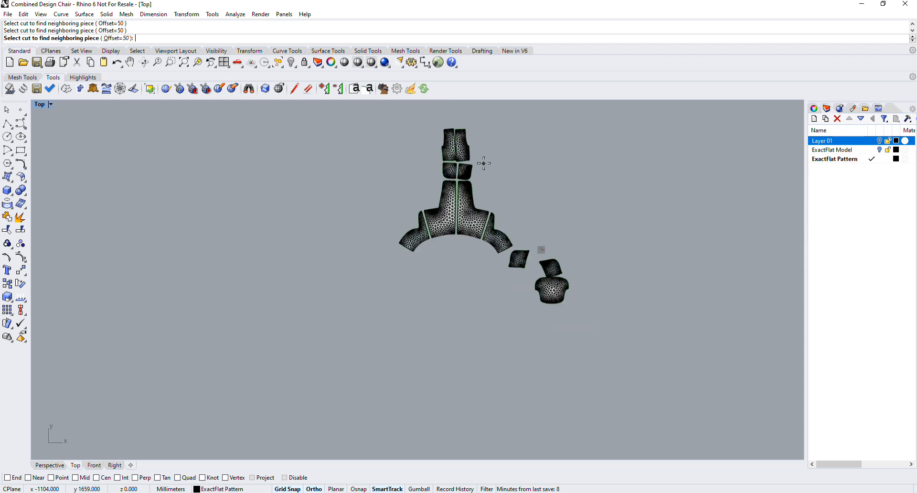
pyautogui.click(470, 139)
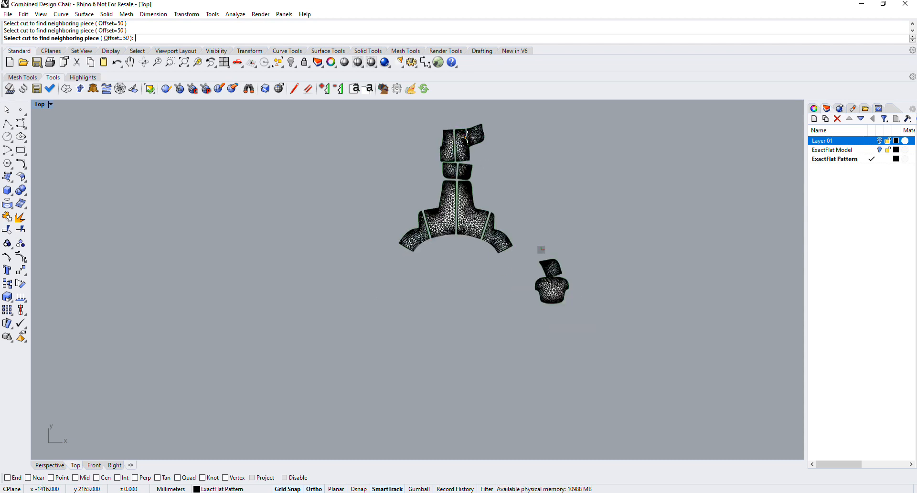
pyautogui.click(442, 139)
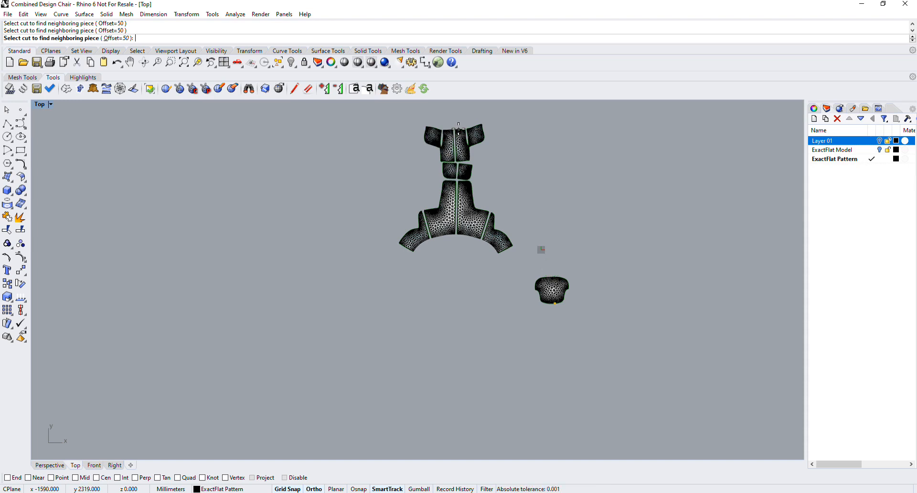
# Place the wide single panel above the two notched strips, aligned to the right strip's top edge, and finish finding neighbors.
pyautogui.click(459, 128)
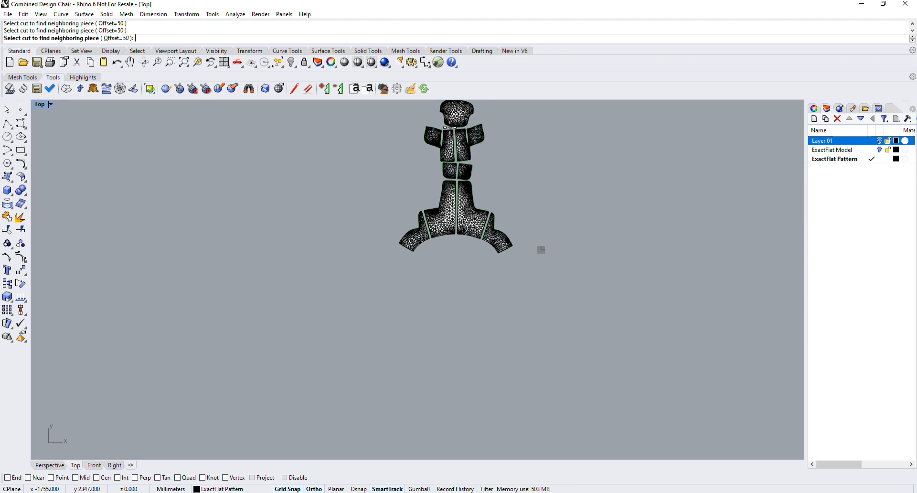
pyautogui.click(451, 128)
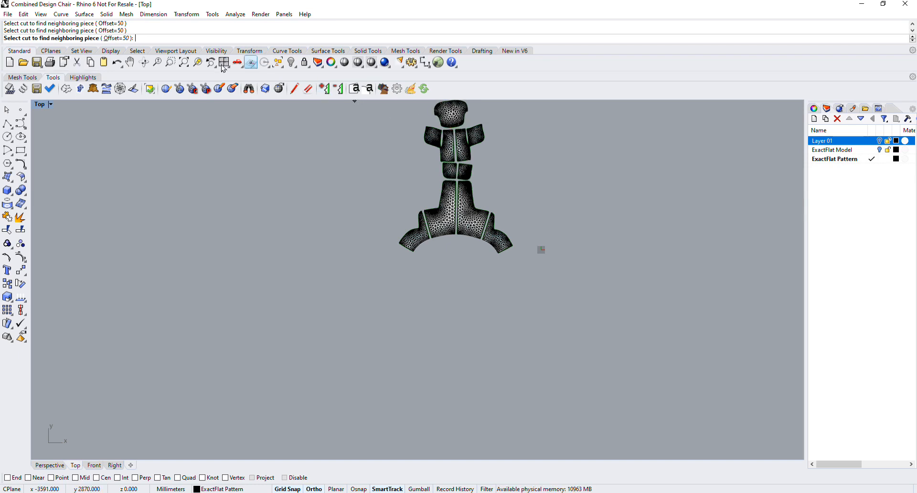
pyautogui.click(181, 67)
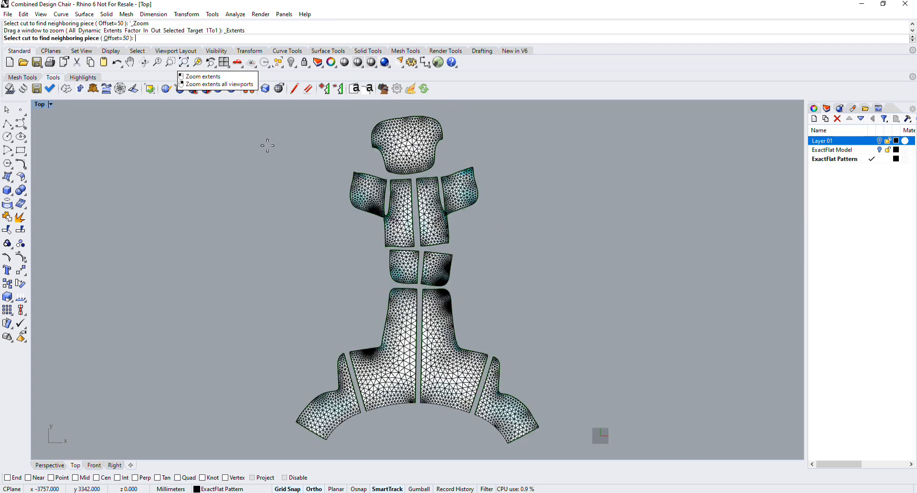
pyautogui.click(421, 178)
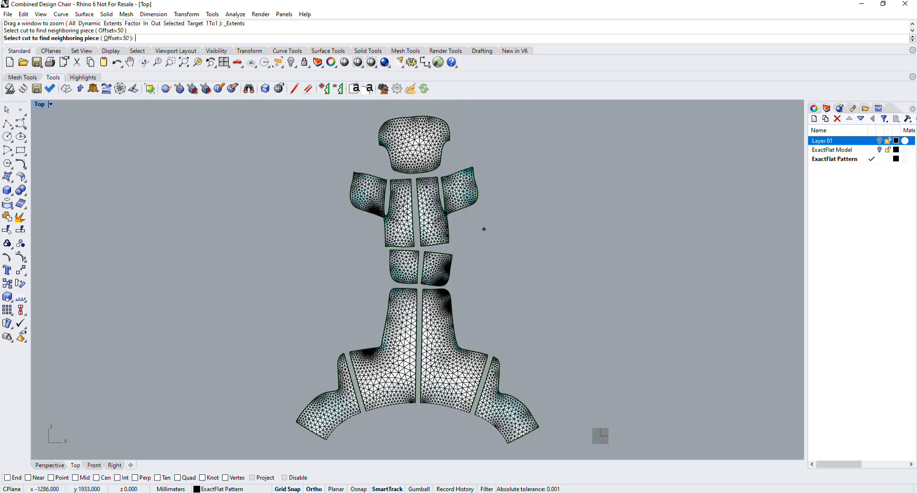
pyautogui.press('Return')
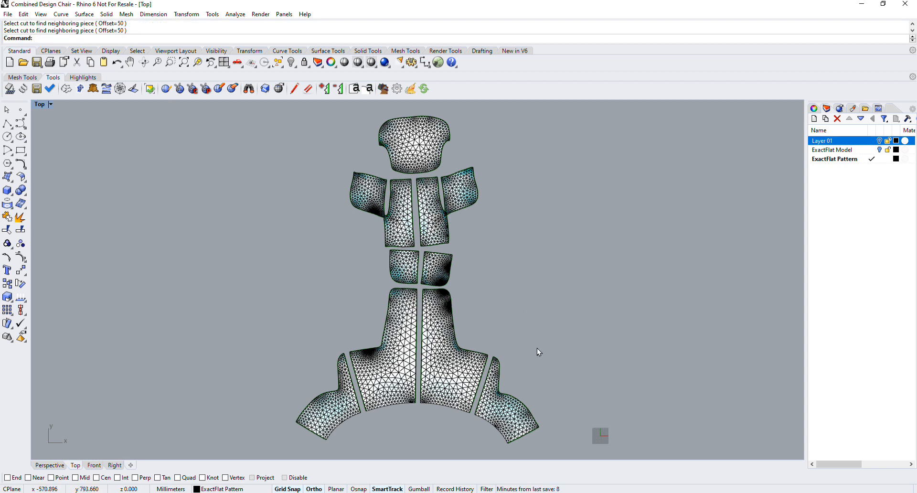
# Move both side pieces outward and the right notched strip away from the left one to open gaps between their shared edges.
pyautogui.moveTo(359, 194); pyautogui.dragTo(317, 194)
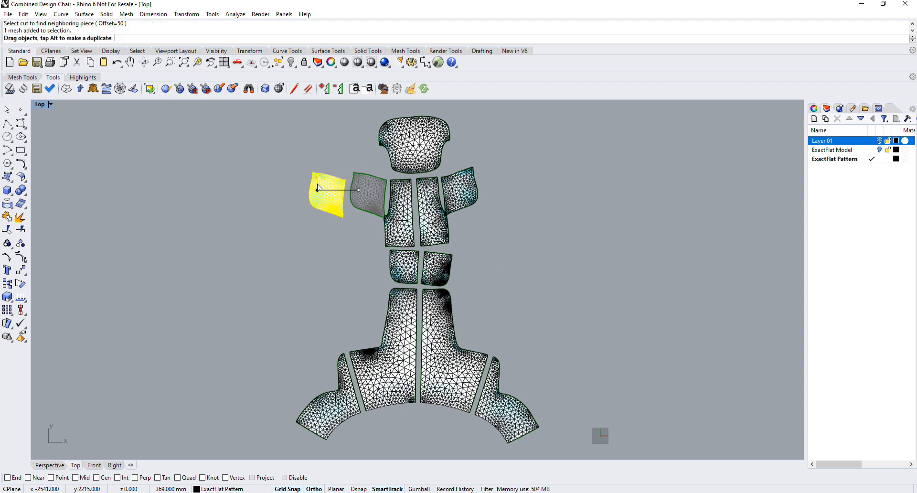
pyautogui.moveTo(446, 202); pyautogui.dragTo(563, 205)
pyautogui.moveTo(440, 215); pyautogui.dragTo(507, 214)
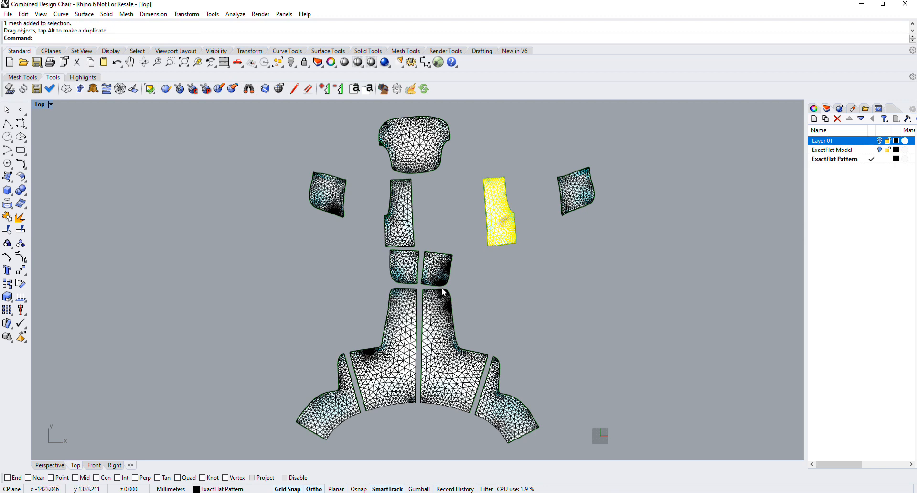
pyautogui.click(471, 273)
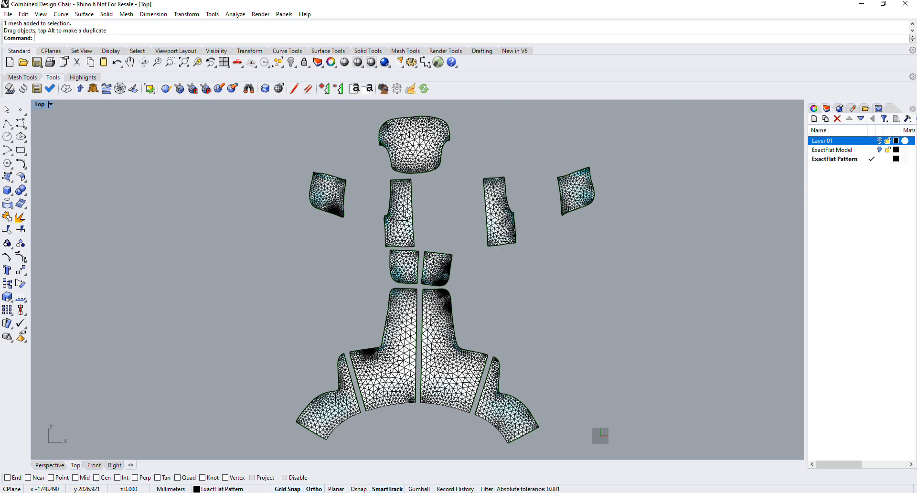
# Add two notch tags, one upper and one lower, along the left notched strip's inner edge, using vertex snap.
pyautogui.click(354, 88)
pyautogui.click(376, 313)
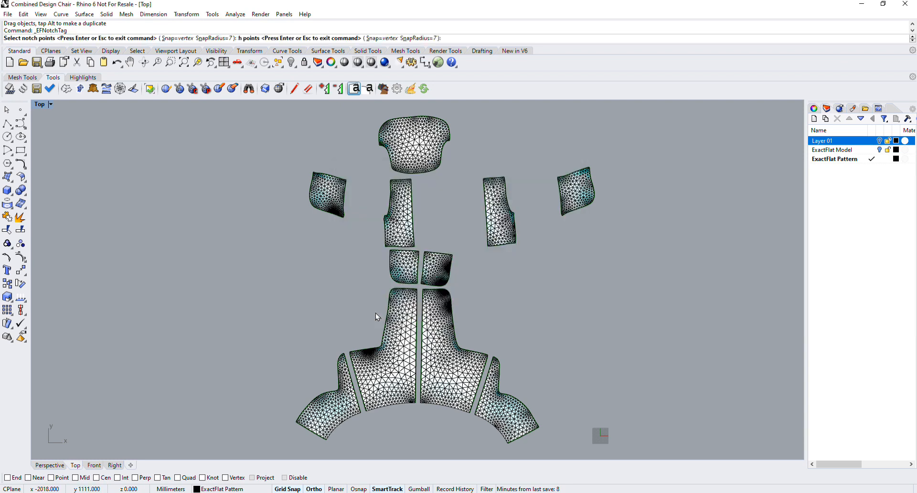
pyautogui.click(410, 201)
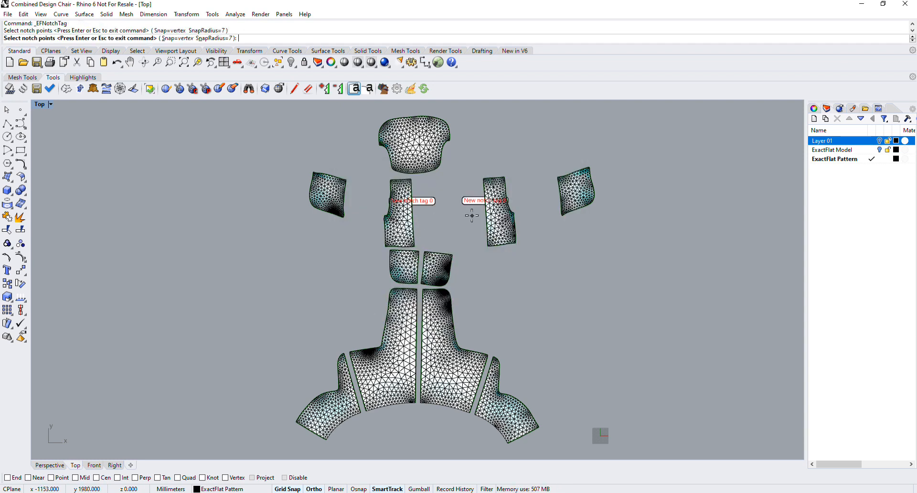
pyautogui.click(412, 228)
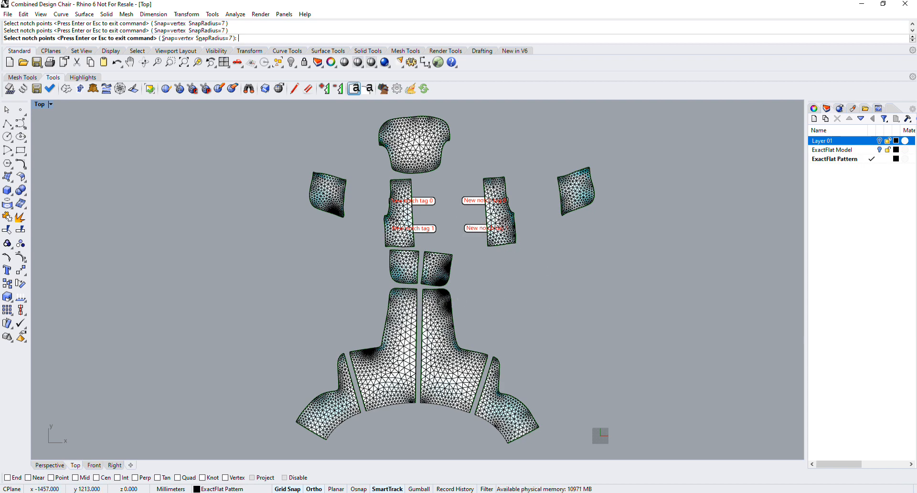
# Add lower and upper notch tags on the outer edges of both notched strips, and accept the default tag settings.
pyautogui.click(516, 228)
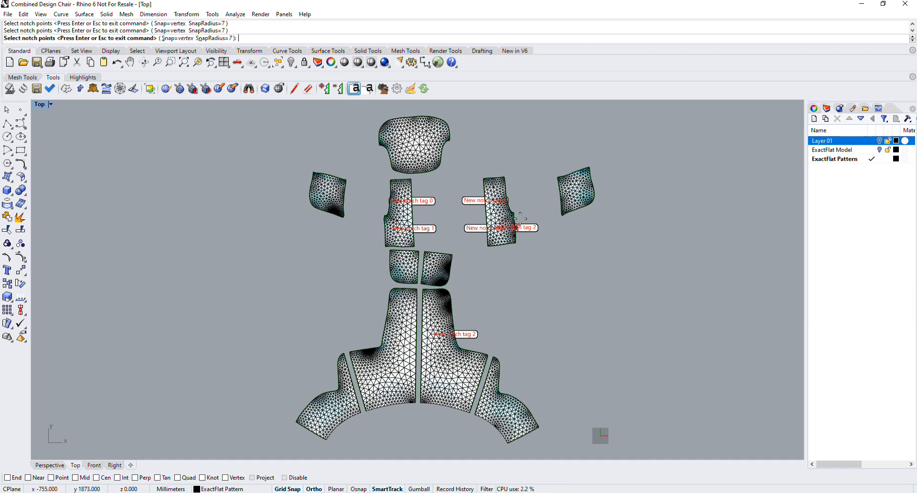
pyautogui.click(509, 204)
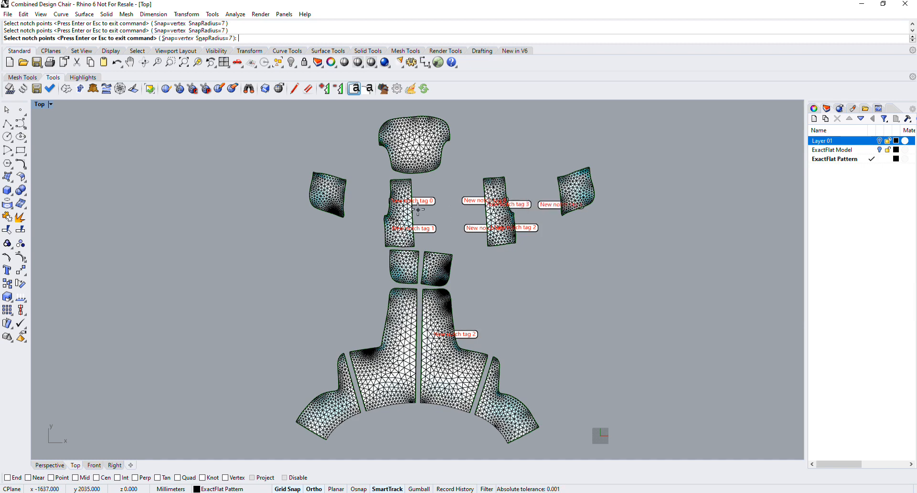
pyautogui.click(385, 232)
pyautogui.click(387, 204)
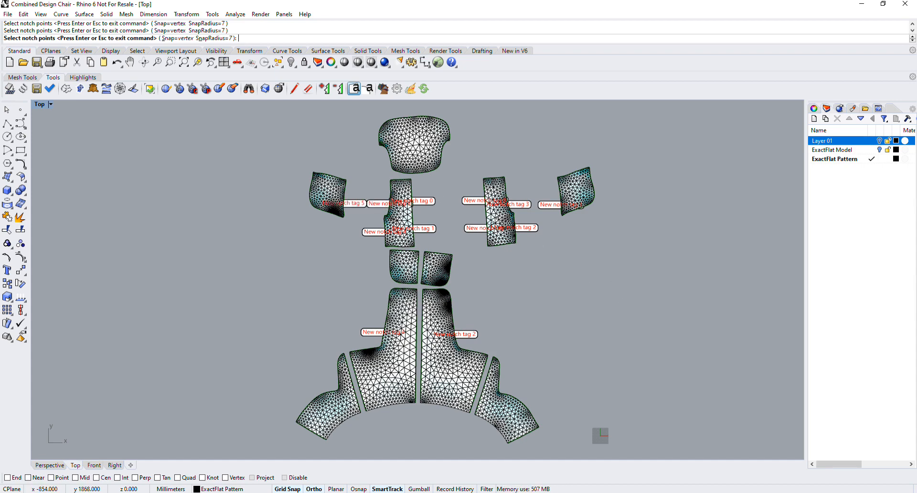
pyautogui.rightClick(567, 309)
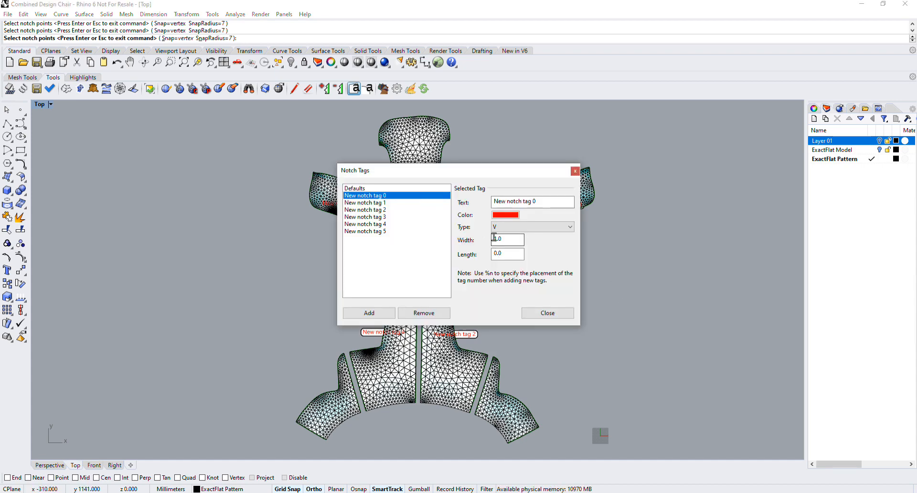
pyautogui.click(533, 313)
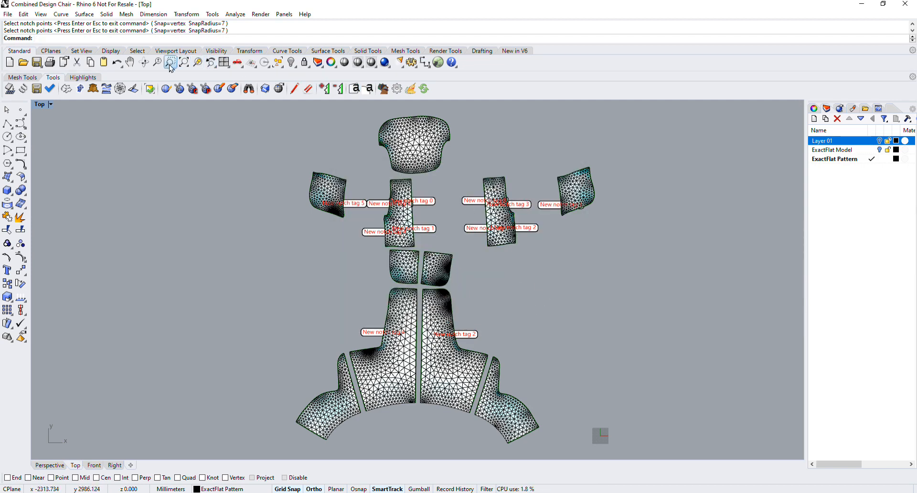
# Use Find to bring the right notched strip and both side pieces back beside their neighboring edges, with an offset of 50.
pyautogui.click(248, 88)
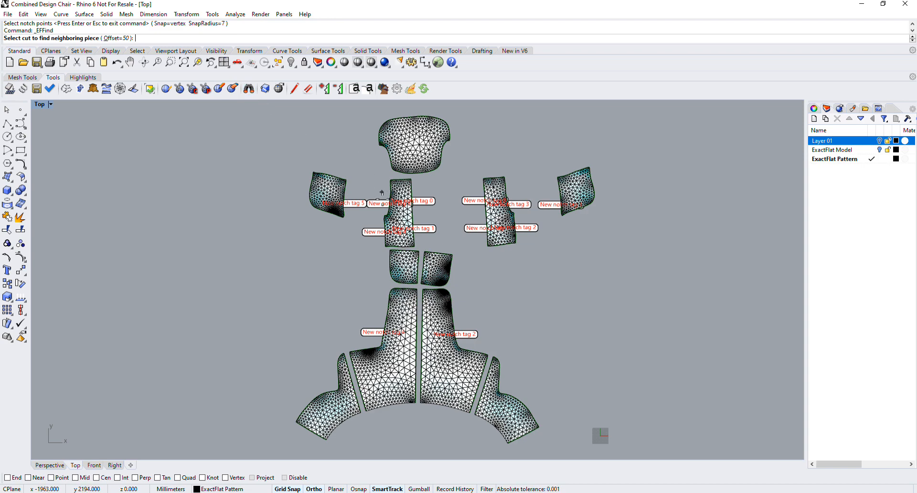
pyautogui.click(414, 213)
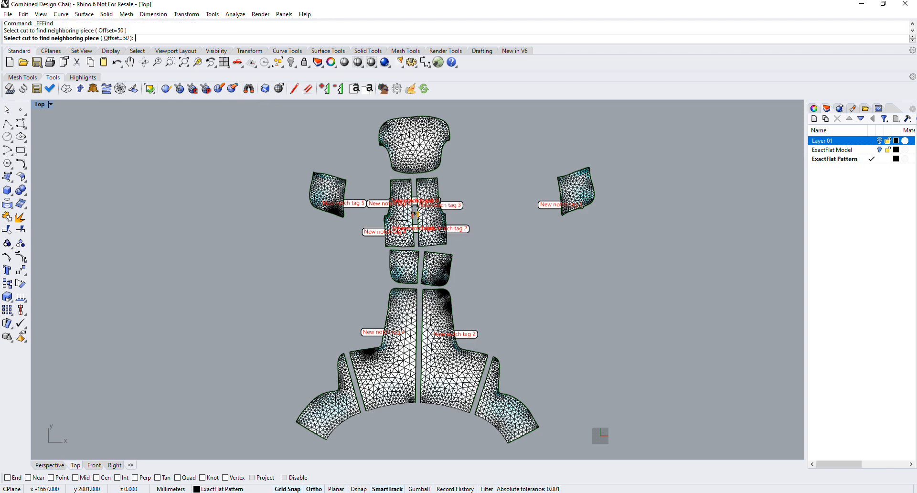
pyautogui.click(439, 192)
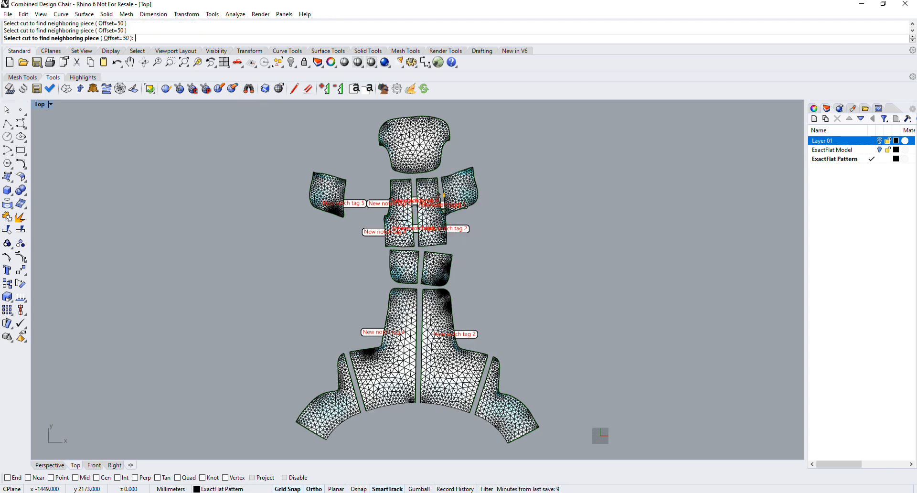
pyautogui.click(387, 198)
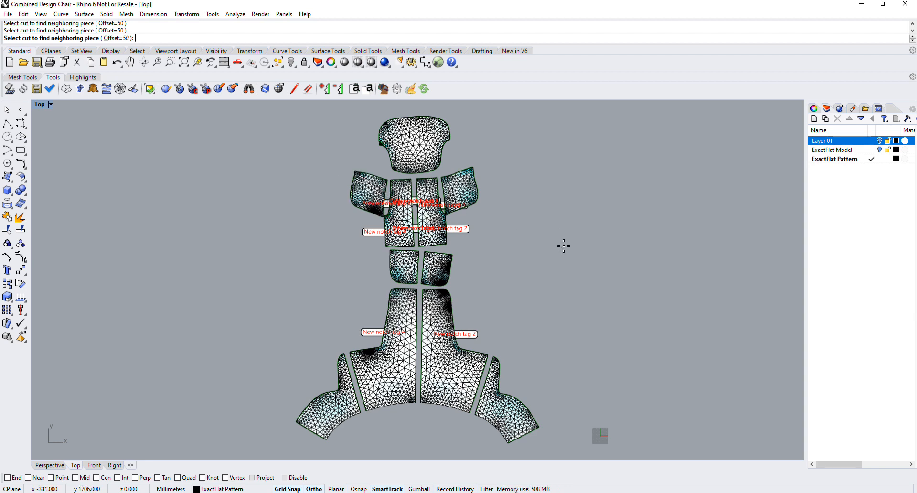
pyautogui.press('Return')
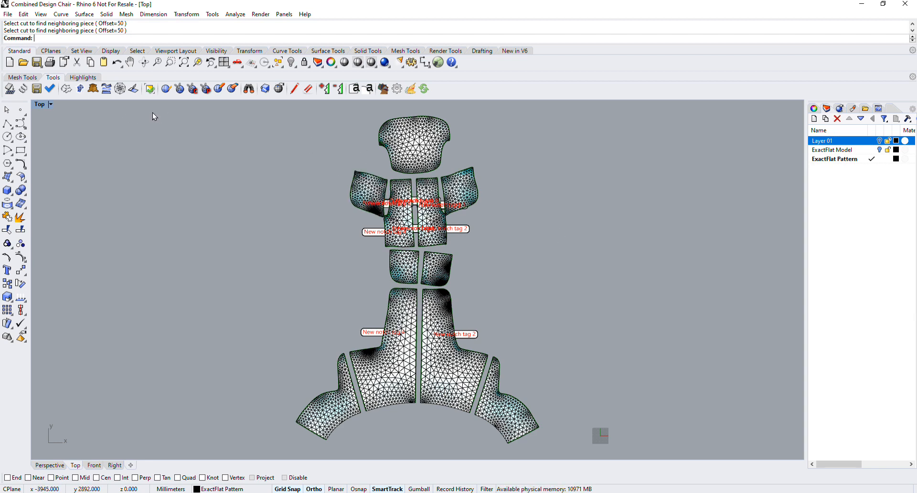
# Set the DXF seam allowance to 6 in ExactFlat's DXF export options.
pyautogui.click(50, 88)
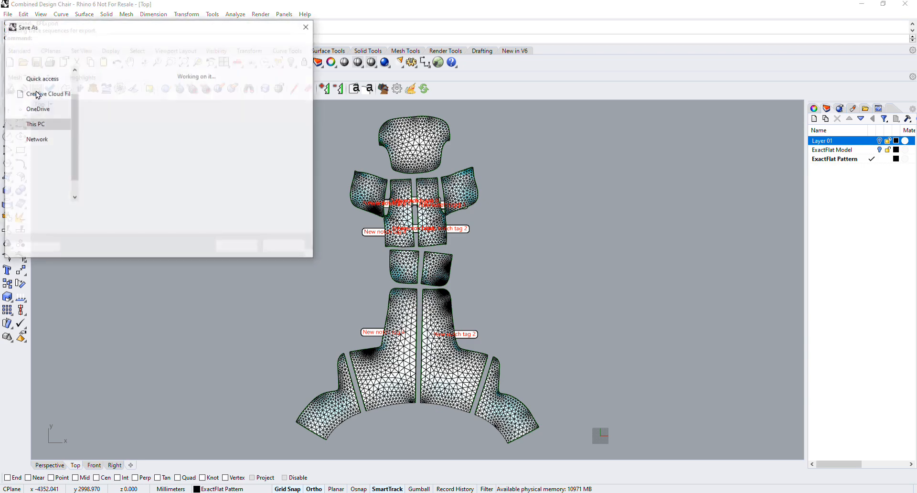
pyautogui.click(305, 27)
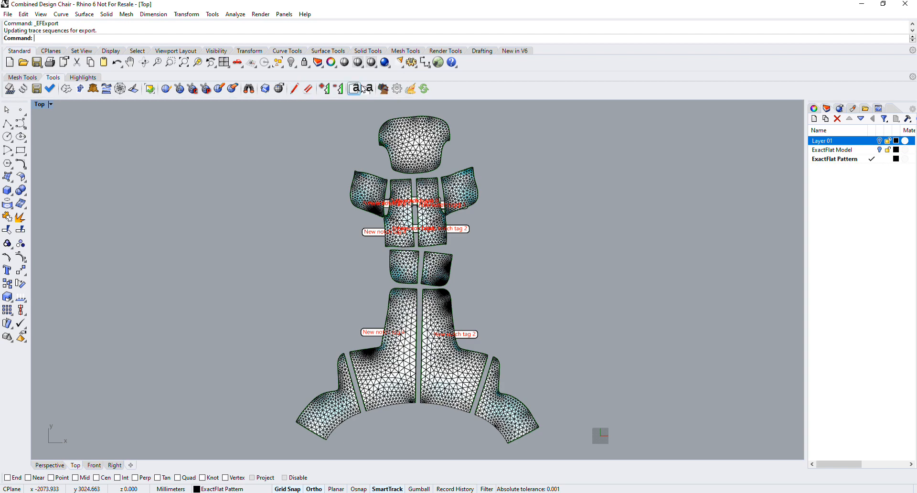
pyautogui.click(396, 89)
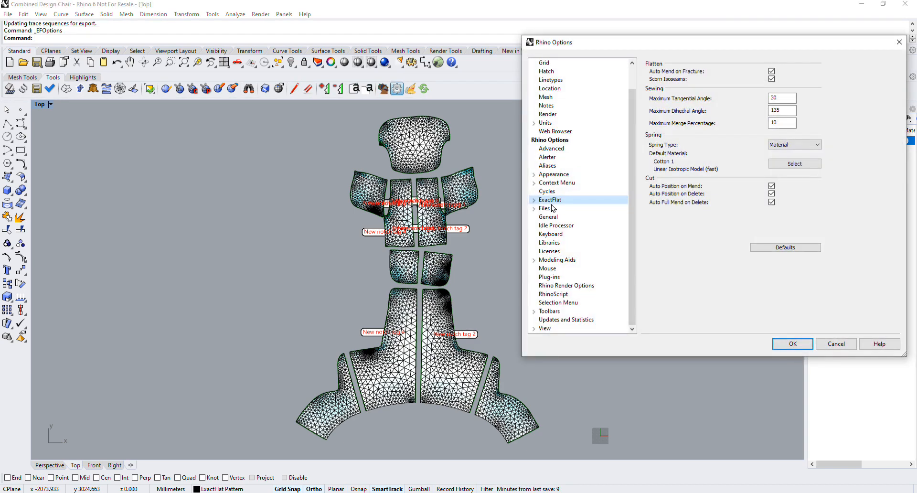
pyautogui.click(534, 200)
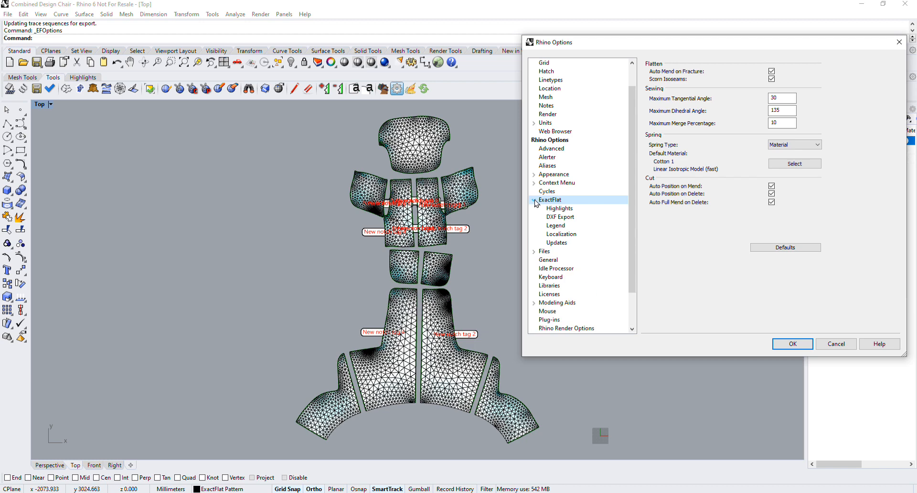
pyautogui.click(559, 217)
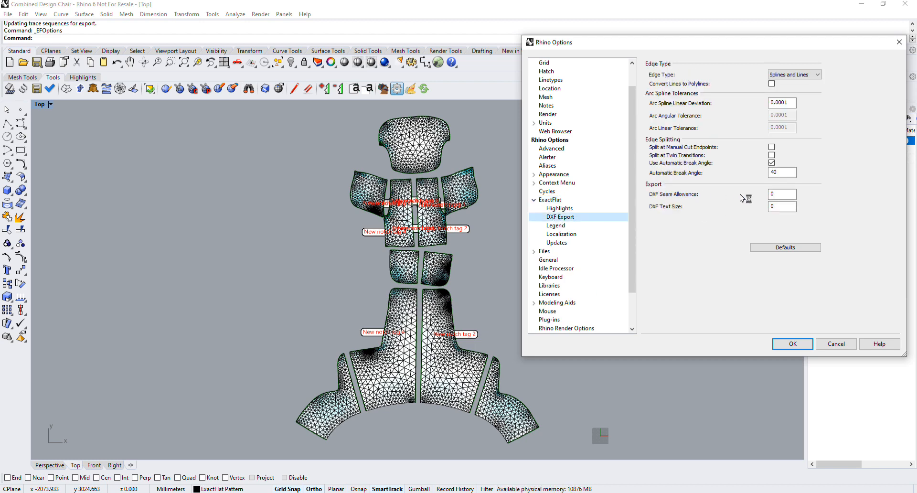
pyautogui.click(782, 193)
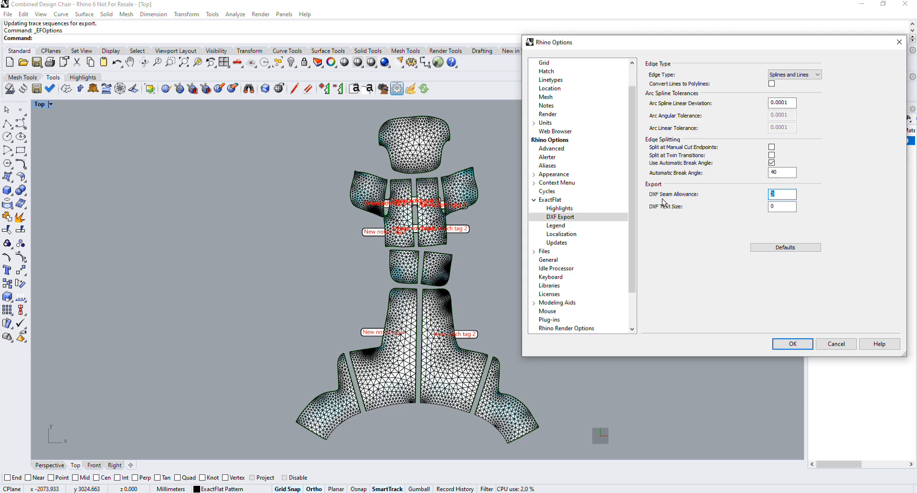
pyautogui.write('6')
pyautogui.click(794, 344)
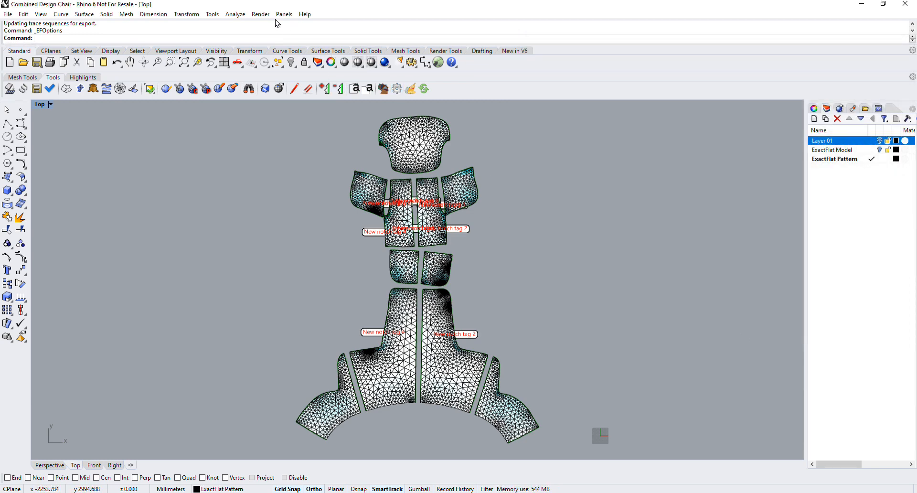
# Check the document's model units and tolerances in the Rhino options.
pyautogui.click(236, 14)
pyautogui.moveTo(212, 14)
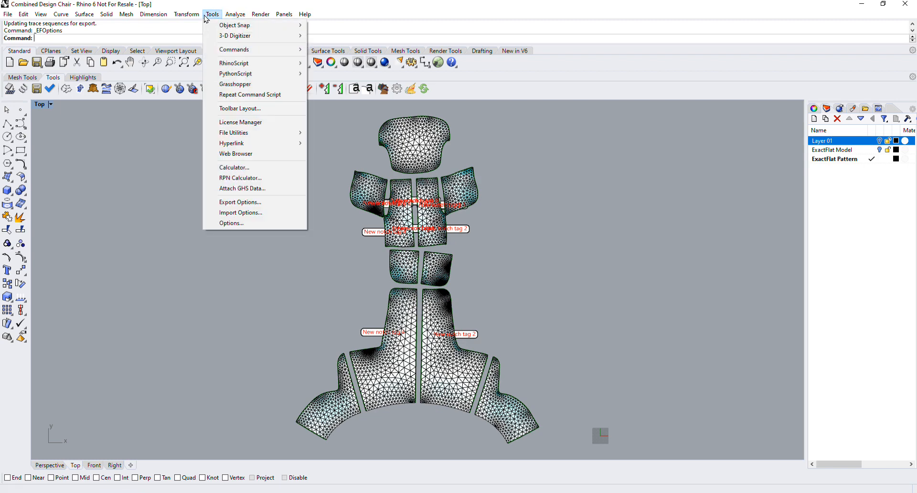
pyautogui.click(225, 223)
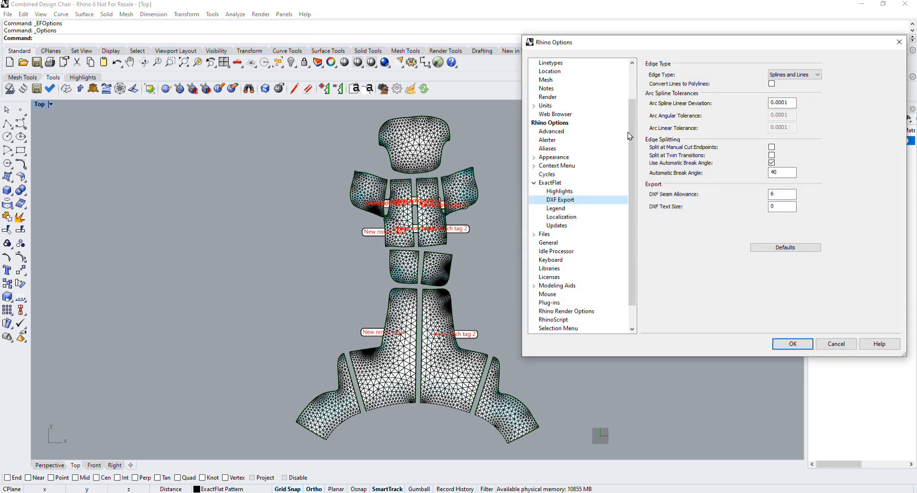
pyautogui.scroll(2, 629, 135)
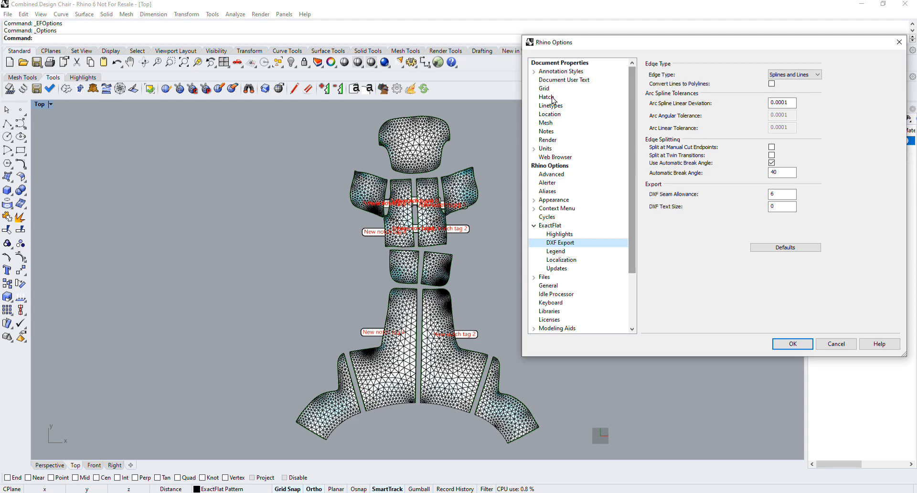
pyautogui.click(547, 149)
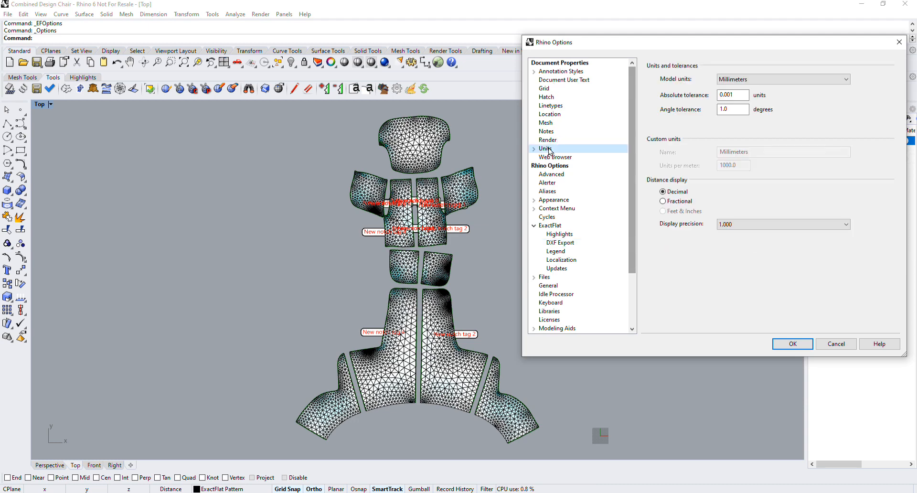
pyautogui.click(899, 42)
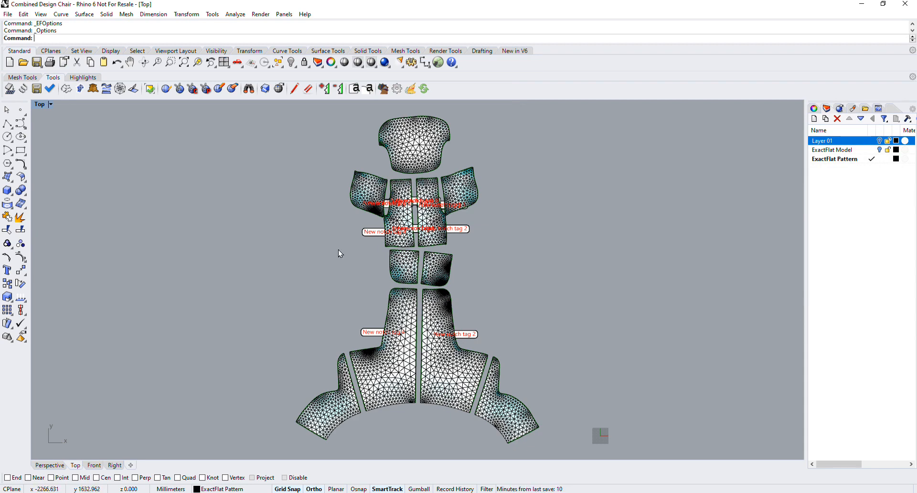
# Export the flat patterns as an AutoCAD DXF file named chair on the Desktop.
pyautogui.click(33, 91)
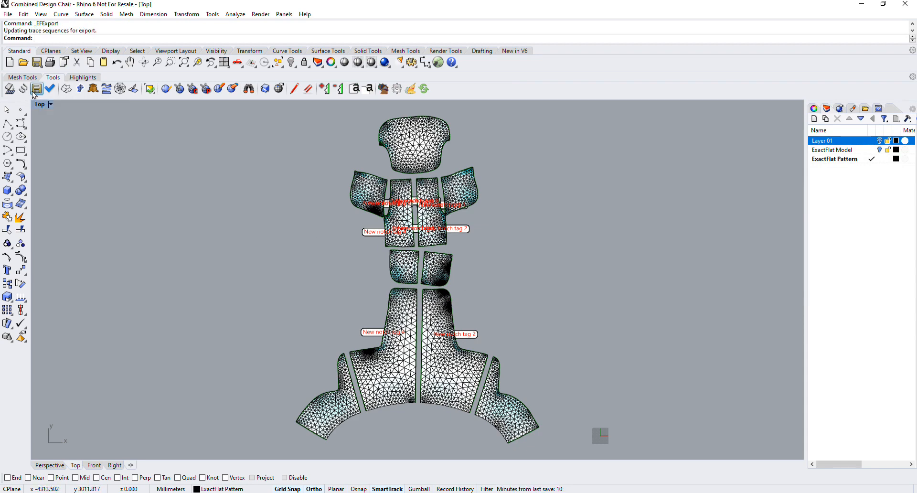
pyautogui.click(46, 45)
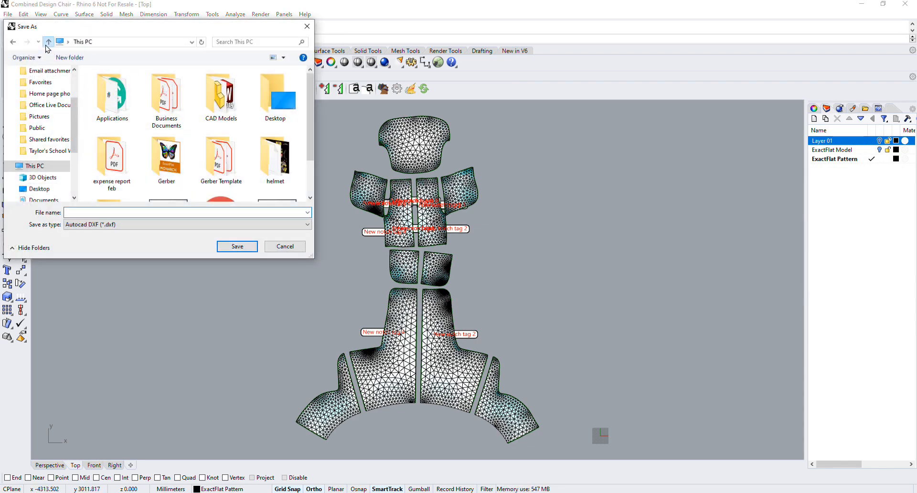
pyautogui.click(46, 45)
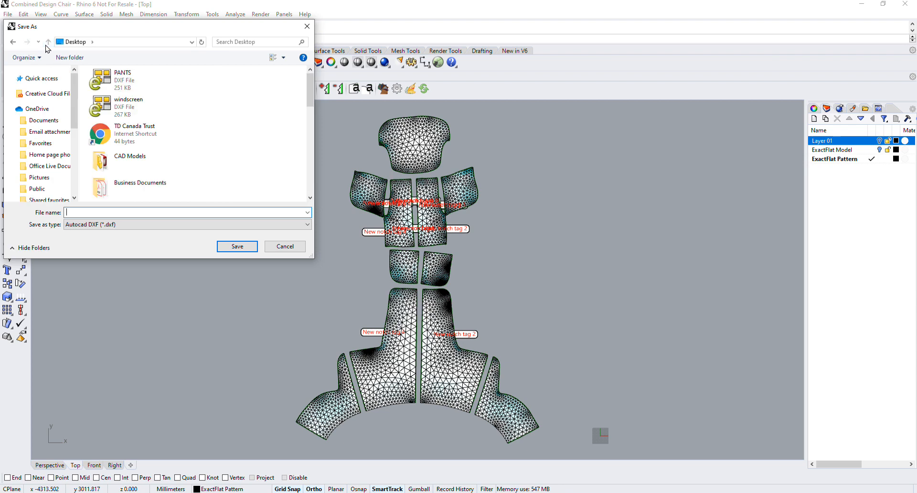
pyautogui.click(100, 212)
pyautogui.write('cha')
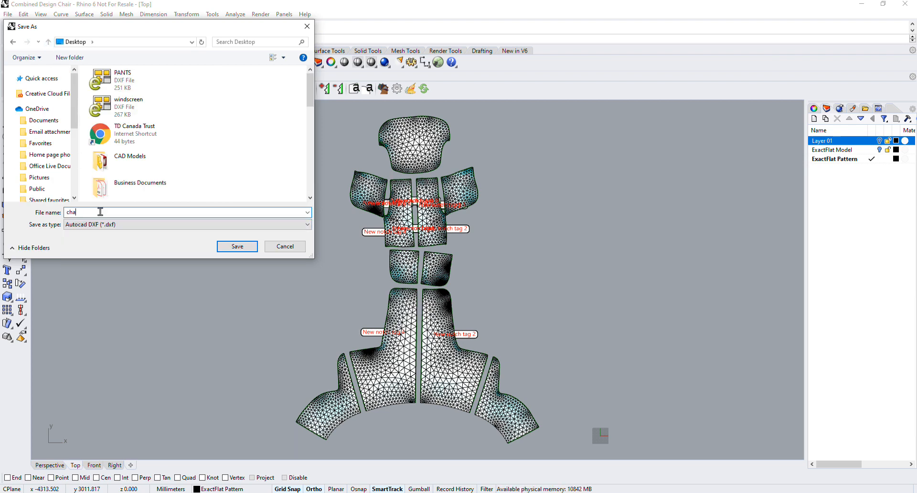
pyautogui.write('ir')
pyautogui.press('Return')
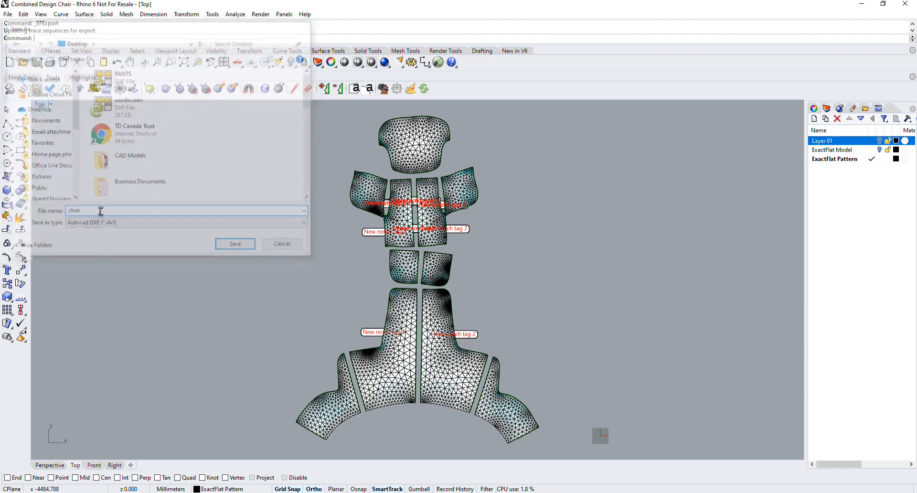
# Import the chair DXF file from the Desktop with the default import options and move its outlines to the right of the mesh patterns.
pyautogui.click(7, 13)
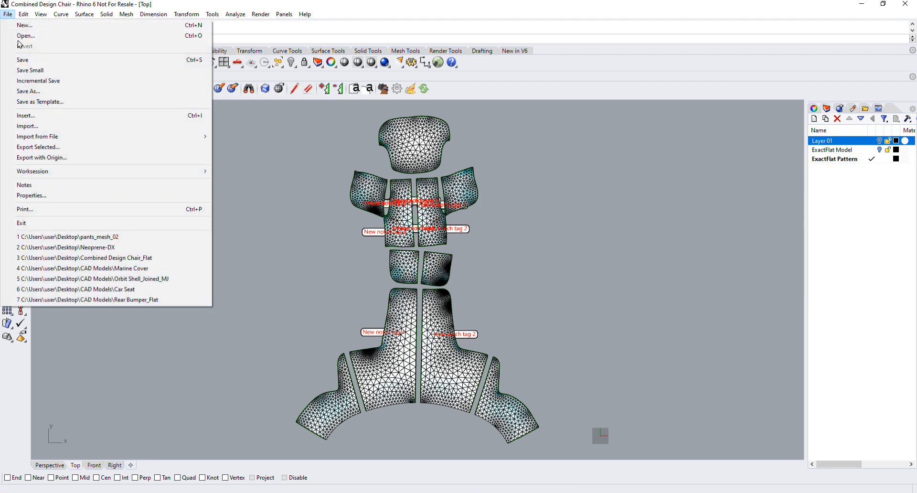
pyautogui.click(43, 128)
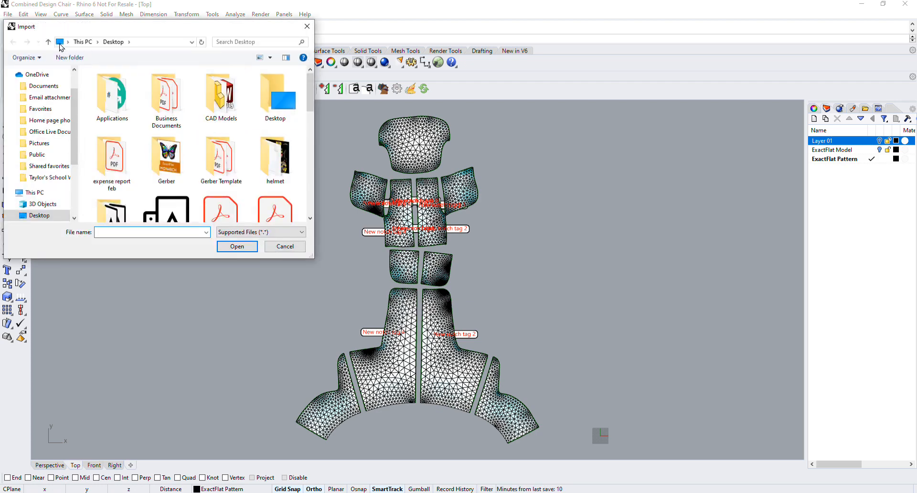
pyautogui.click(253, 232)
pyautogui.scroll(3, 342, 297)
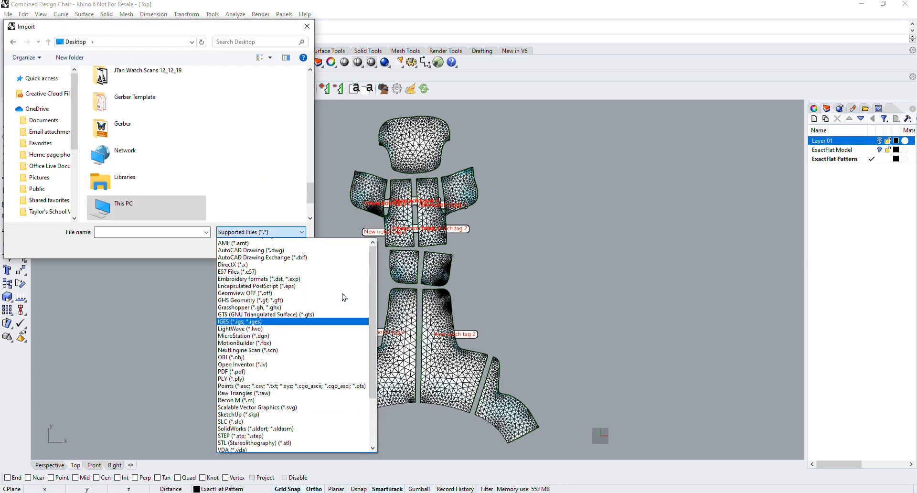
pyautogui.click(337, 292)
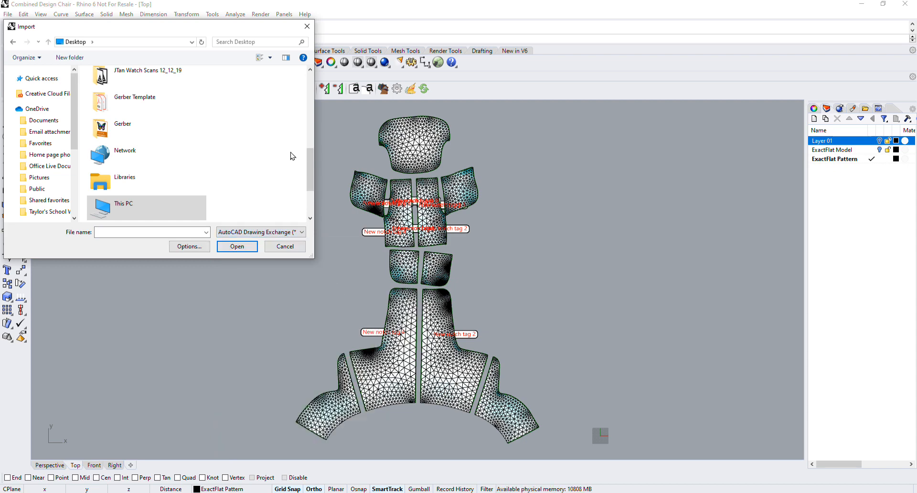
pyautogui.moveTo(311, 162); pyautogui.dragTo(309, 61)
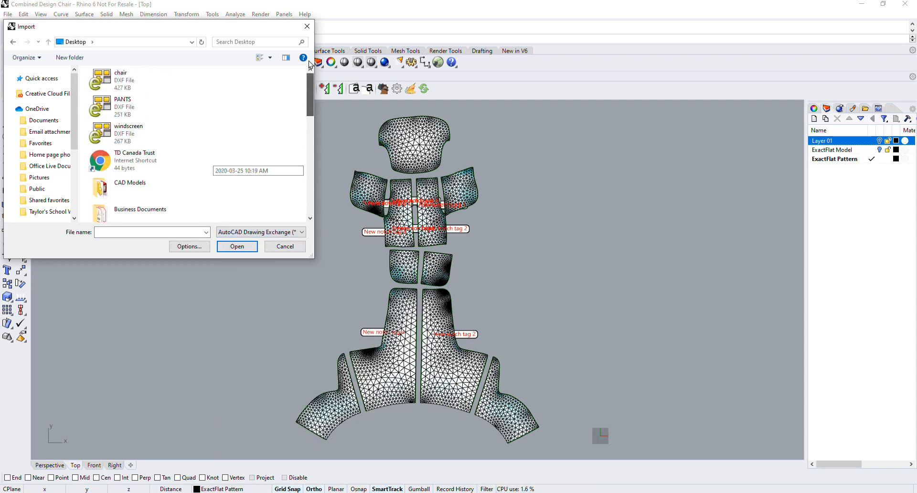
pyautogui.doubleClick(178, 76)
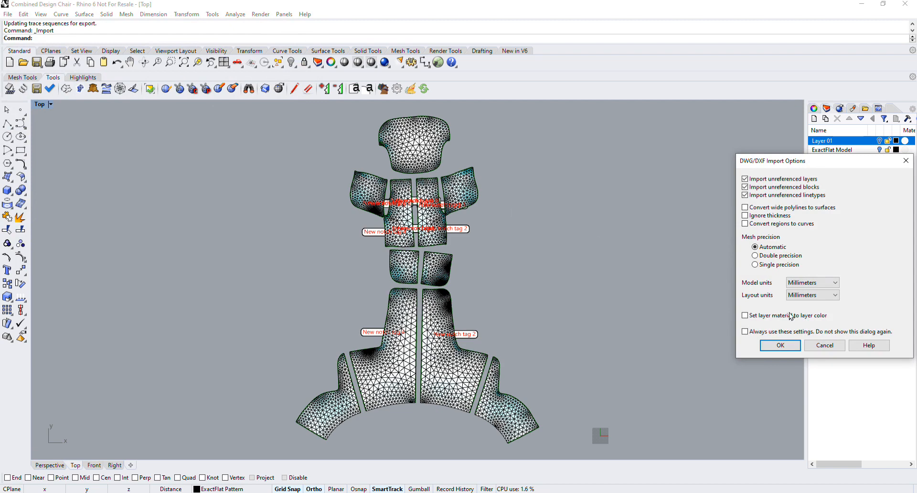
pyautogui.click(781, 345)
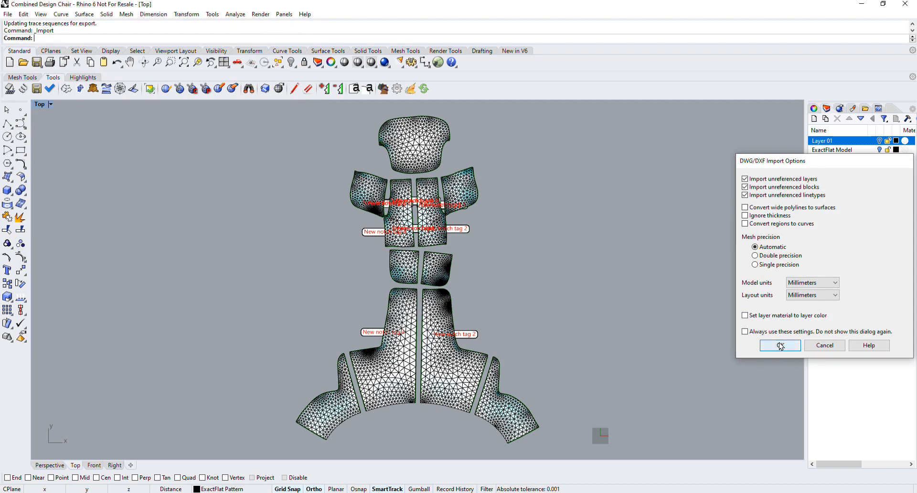
pyautogui.moveTo(691, 271); pyautogui.dragTo(632, 270)
pyautogui.click(600, 266)
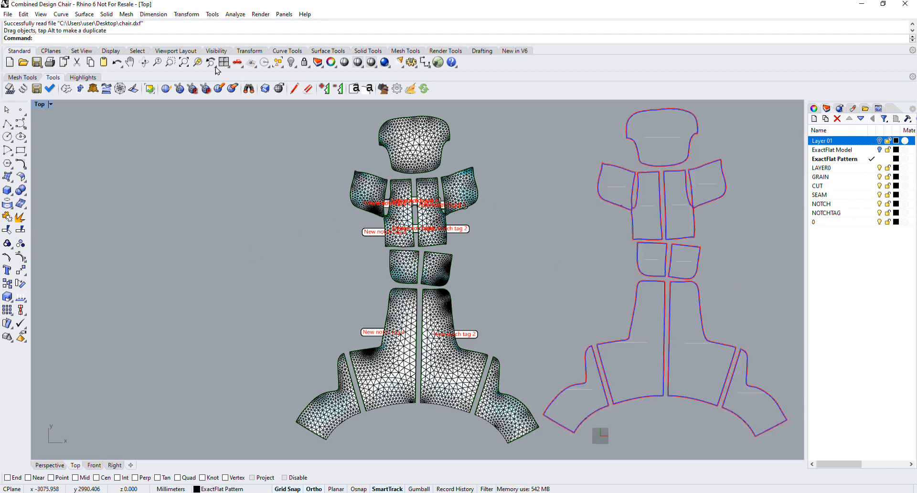
# Examine the imported outlines' seam allowance lines and notches up close around the notched strips, and return to the full layout.
pyautogui.click(184, 62)
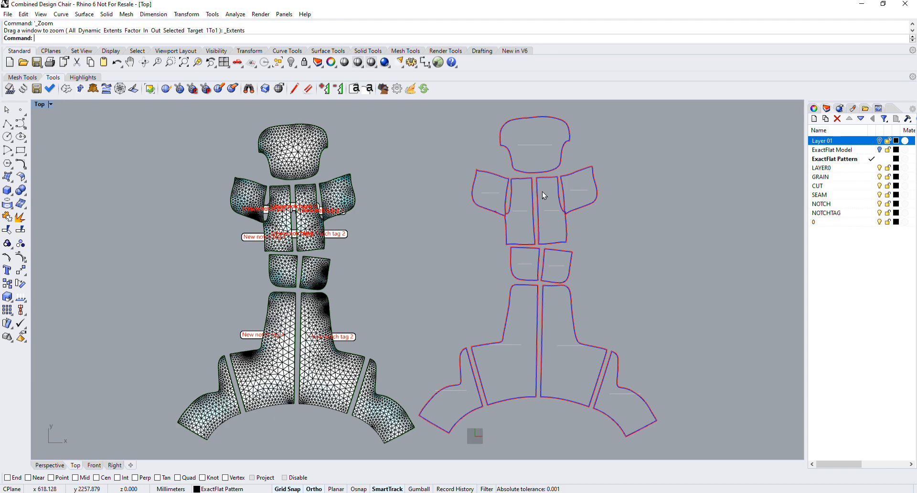
pyautogui.scroll(10, 544, 192)
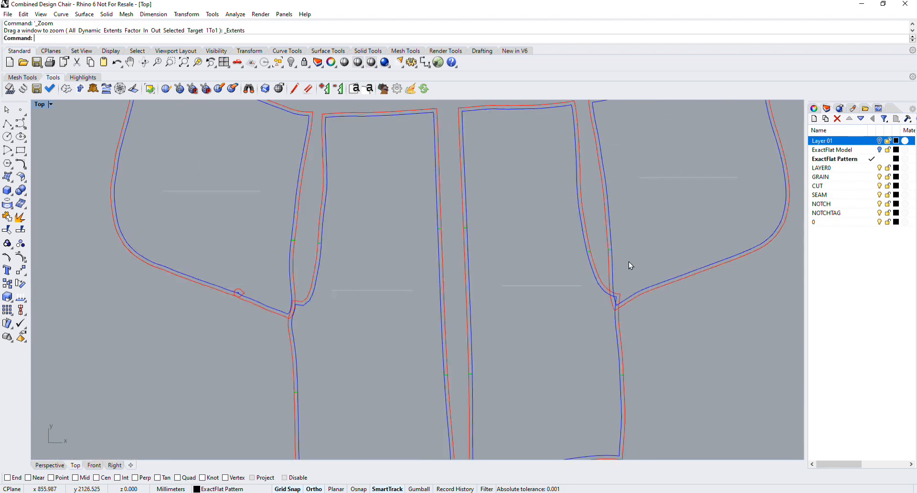
pyautogui.scroll(10, 629, 265)
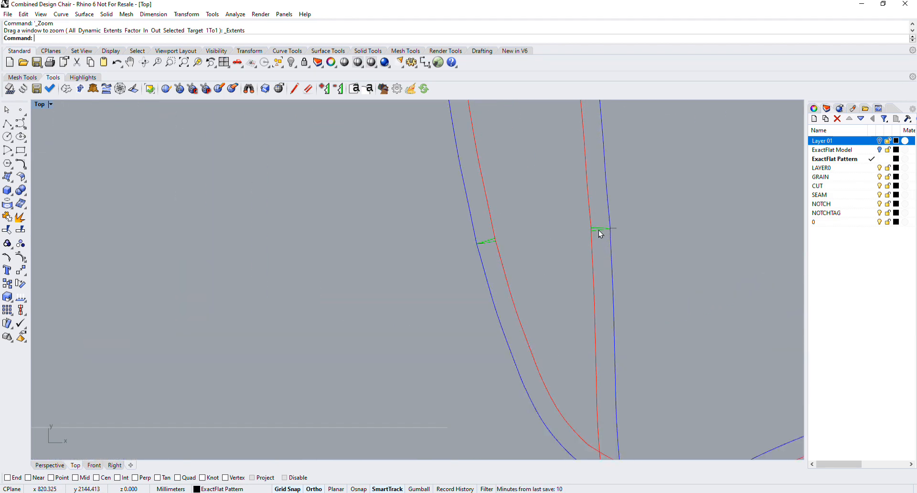
pyautogui.scroll(-1, 598, 231)
pyautogui.scroll(-3, 613, 233)
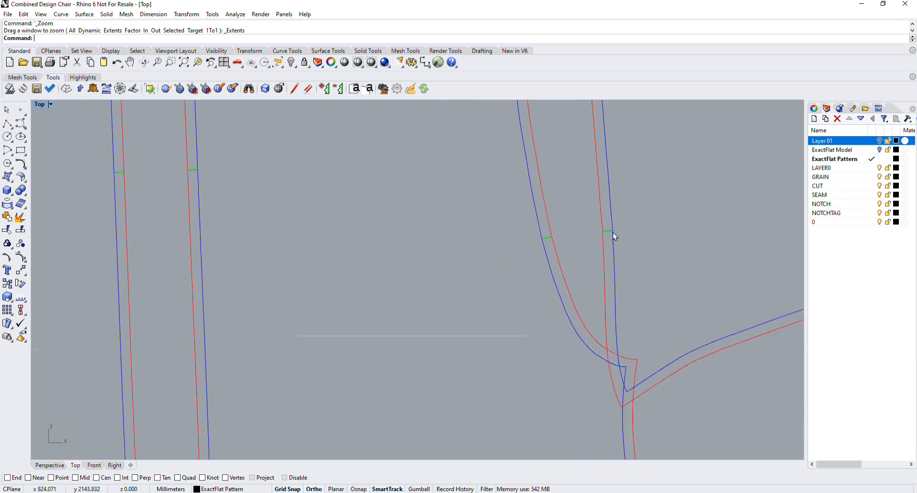
pyautogui.click(210, 62)
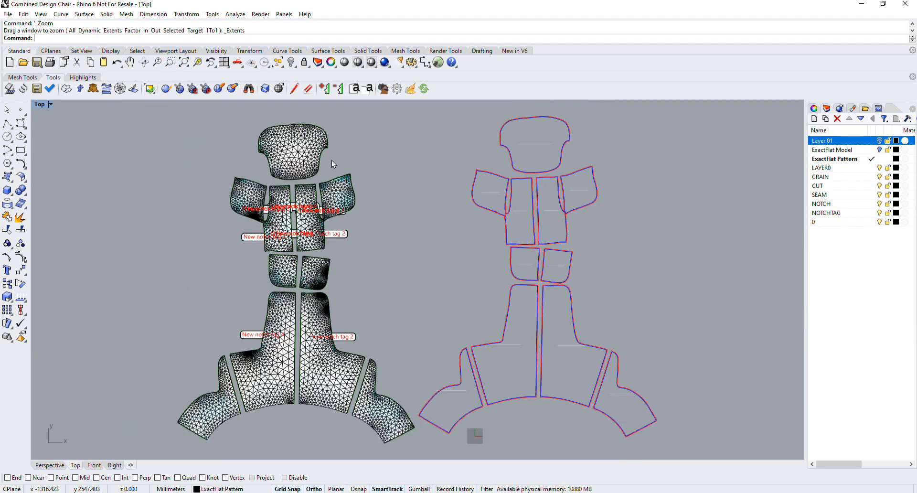